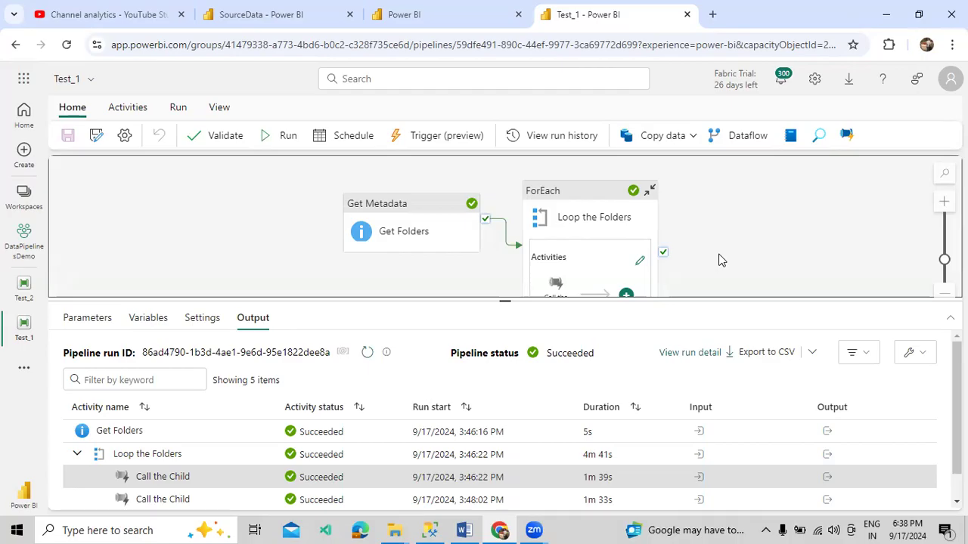
# Examine the files in the First, Second and Third subfolders of FianlDataLoad in the SourceData lakehouse.
pyautogui.click(252, 22)
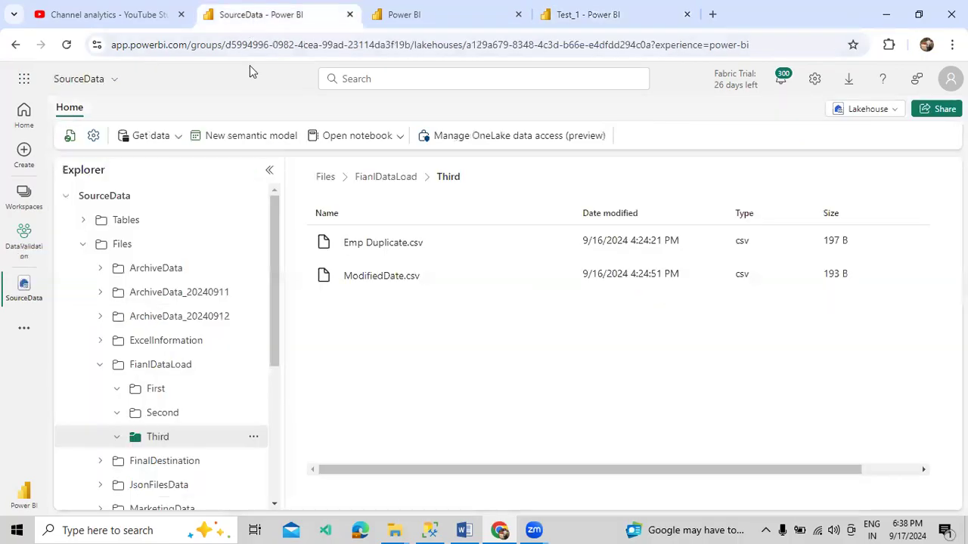
pyautogui.click(158, 366)
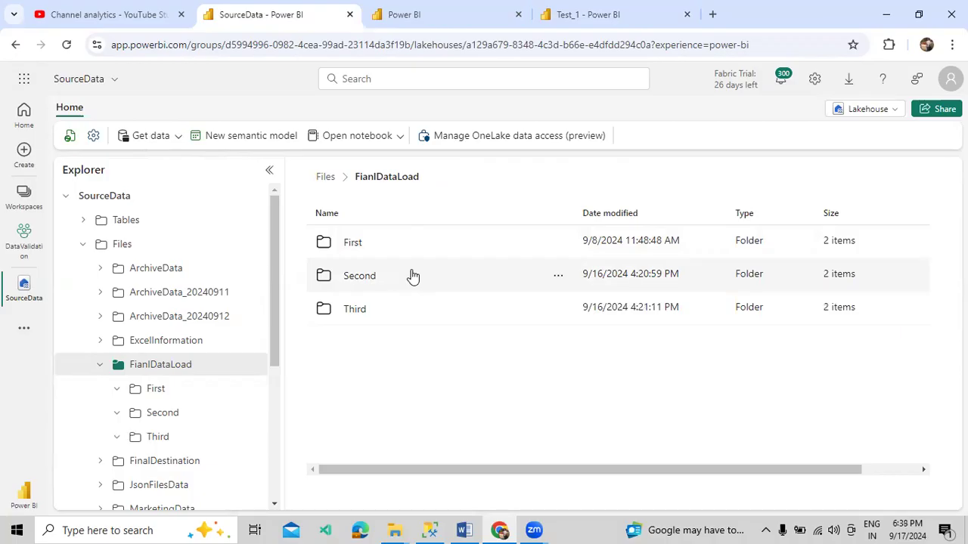
pyautogui.click(361, 252)
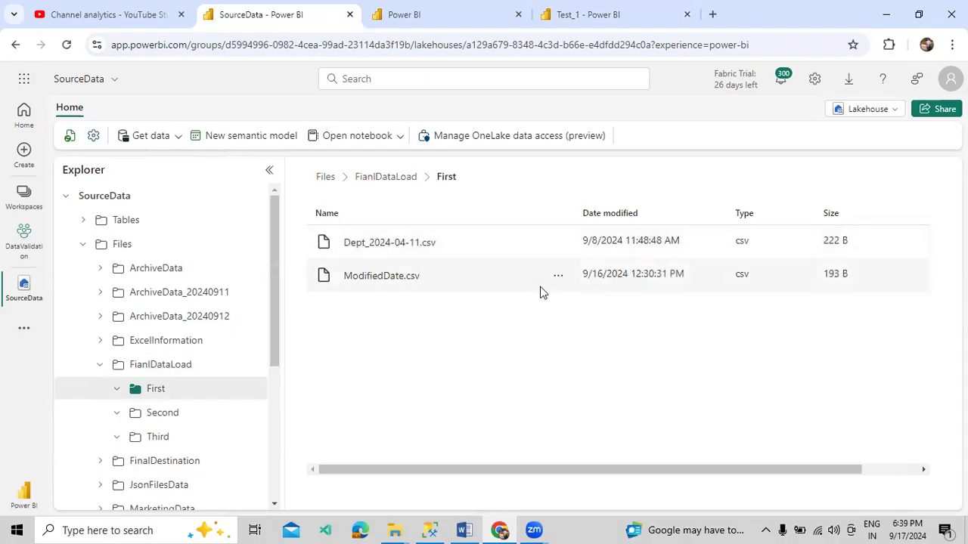
pyautogui.click(385, 179)
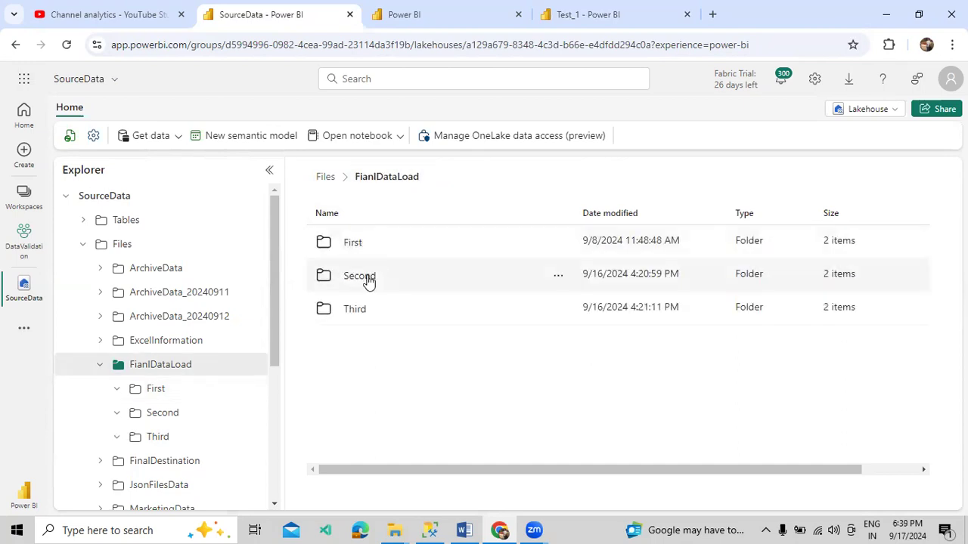
pyautogui.click(367, 278)
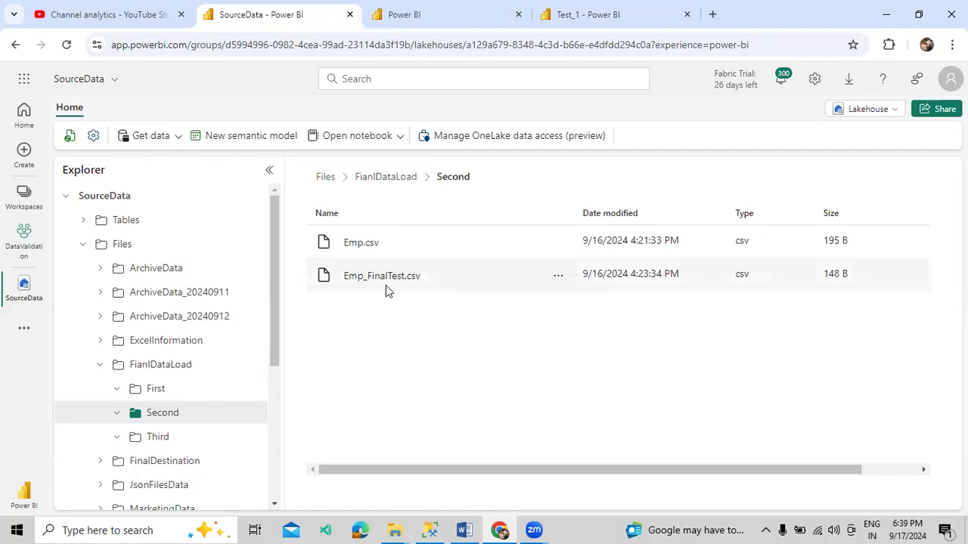
pyautogui.click(394, 180)
pyautogui.click(361, 307)
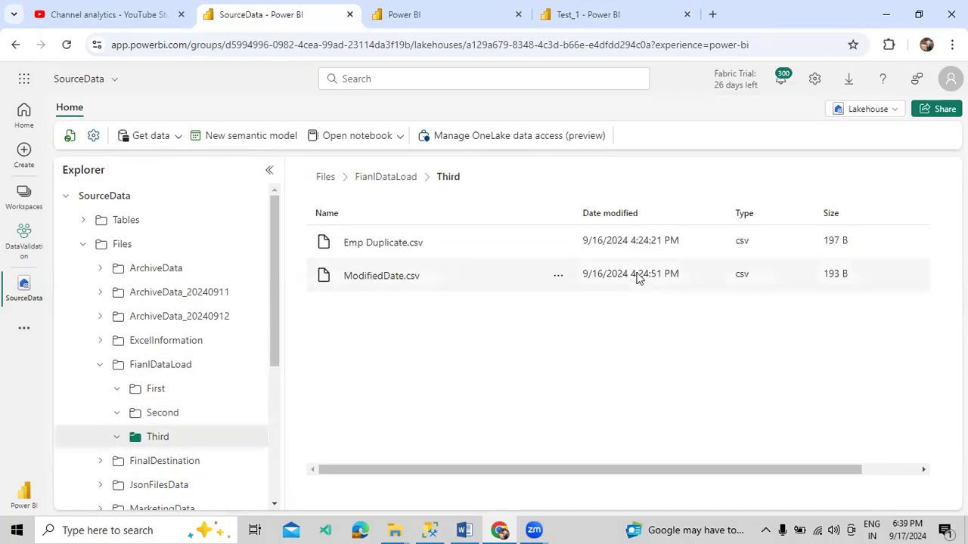
pyautogui.click(387, 180)
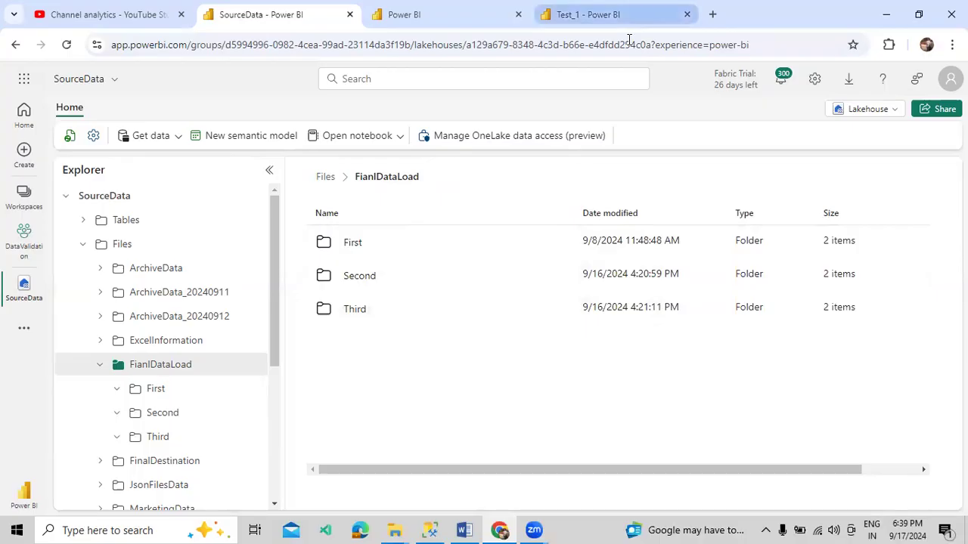
# Review the Get Folders activity's source settings in the Test_1 pipeline, including its file path and field list.
pyautogui.click(613, 14)
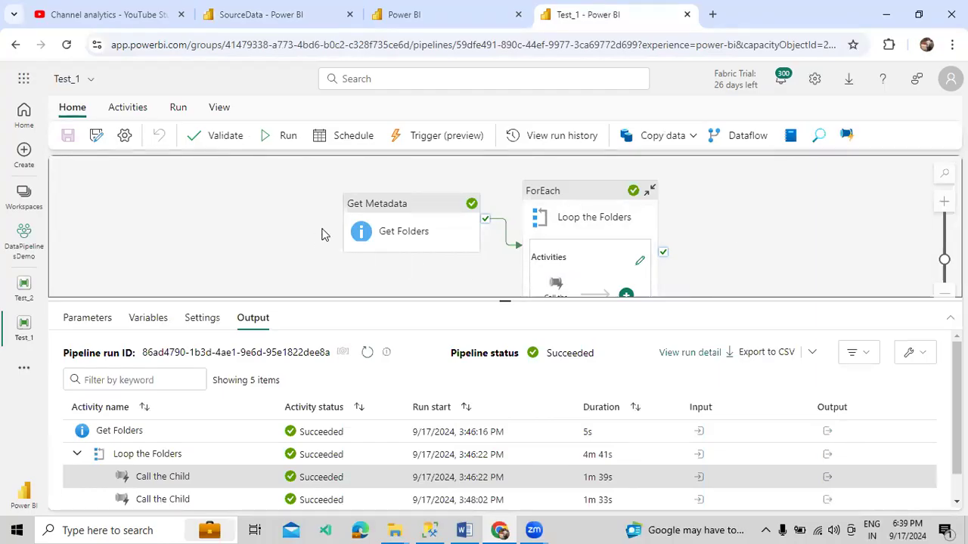
pyautogui.click(364, 225)
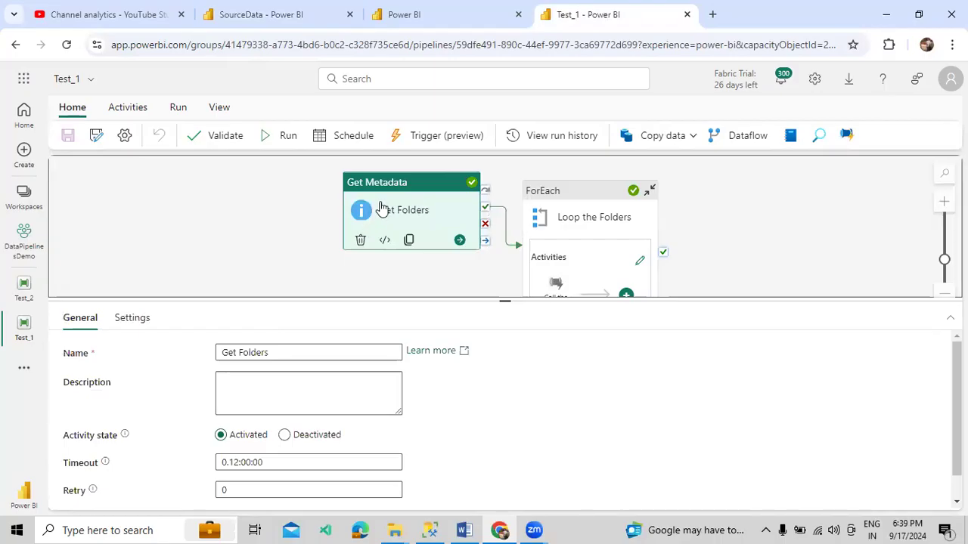
pyautogui.click(139, 318)
pyautogui.click(263, 411)
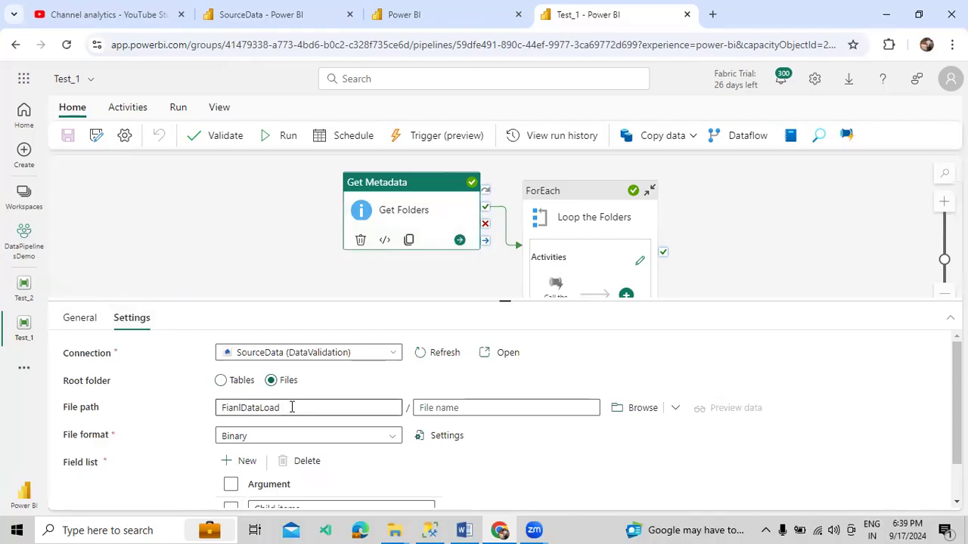
pyautogui.scroll(-1, 294, 454)
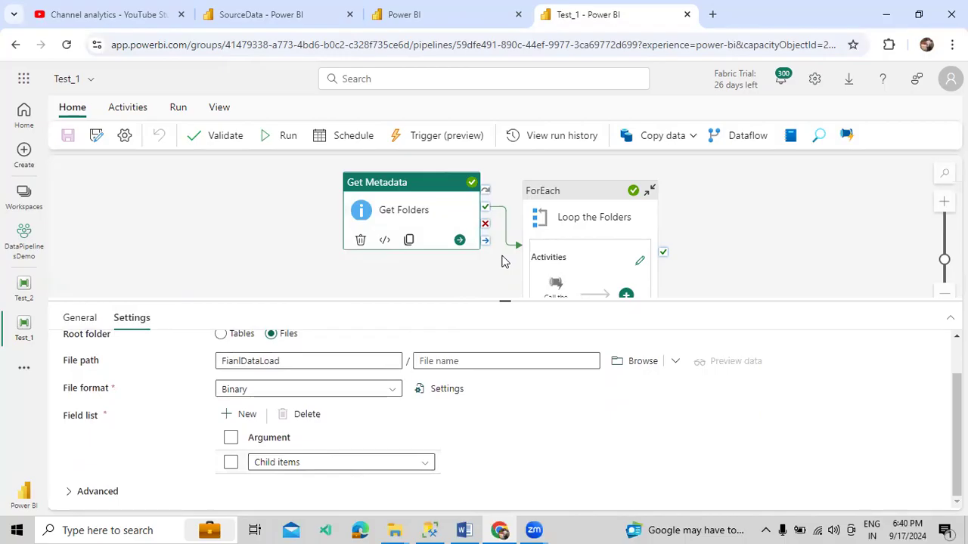
# Inspect the Call the Child activity inside Loop the Folders, checking its invoked pipeline and FolderName parameter against the lakehouse folders.
pyautogui.click(561, 212)
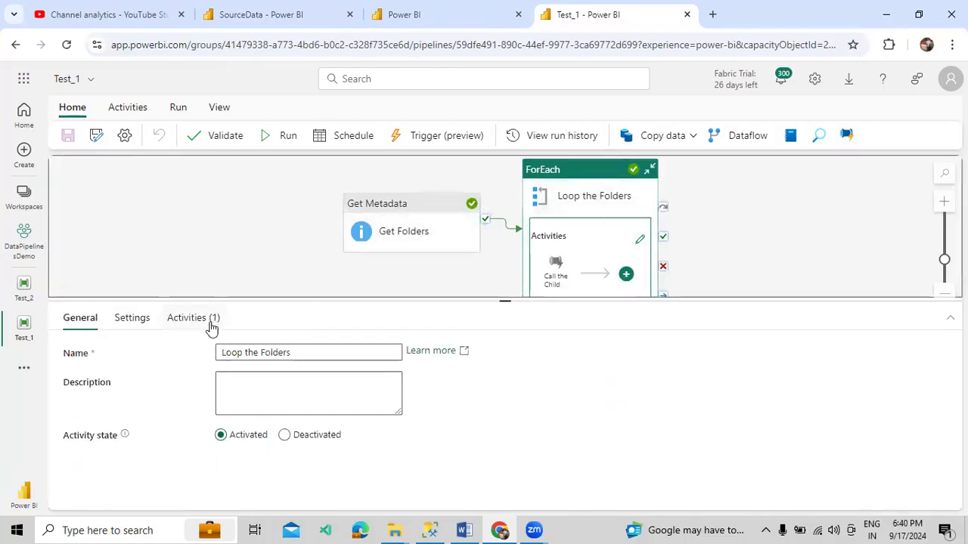
pyautogui.click(211, 326)
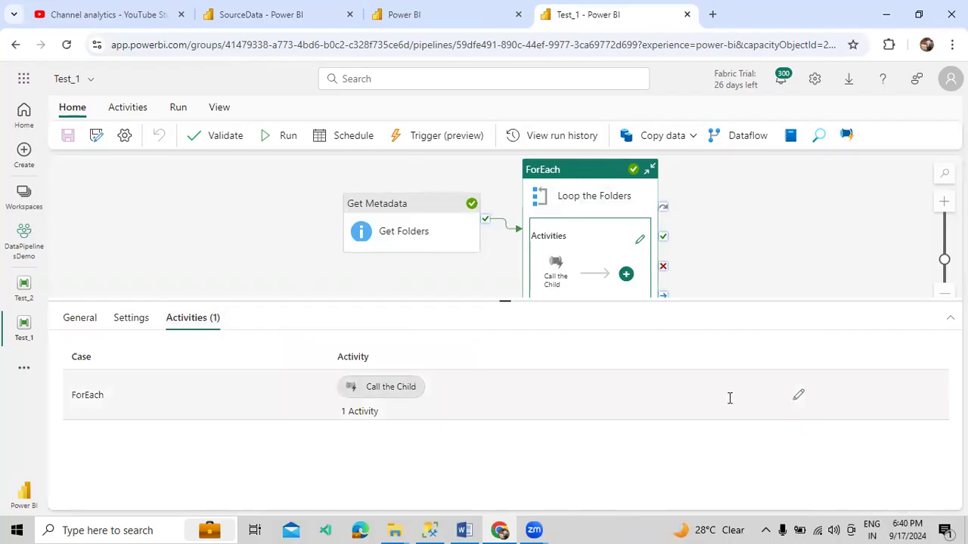
pyautogui.click(800, 401)
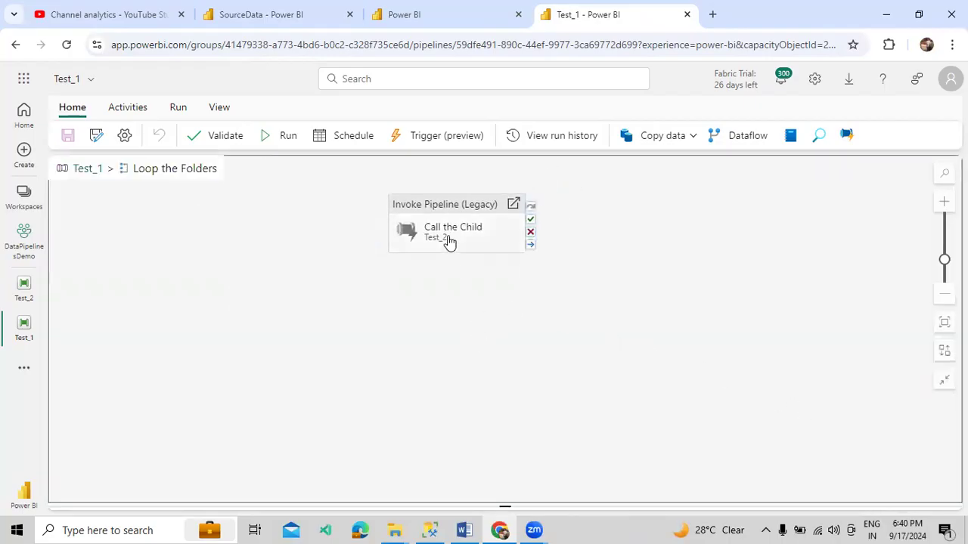
pyautogui.click(439, 243)
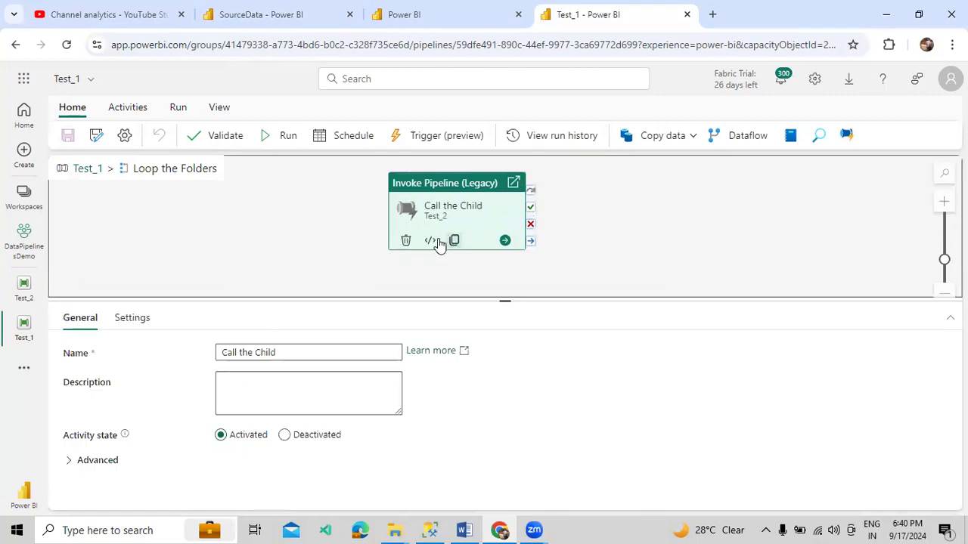
pyautogui.click(142, 322)
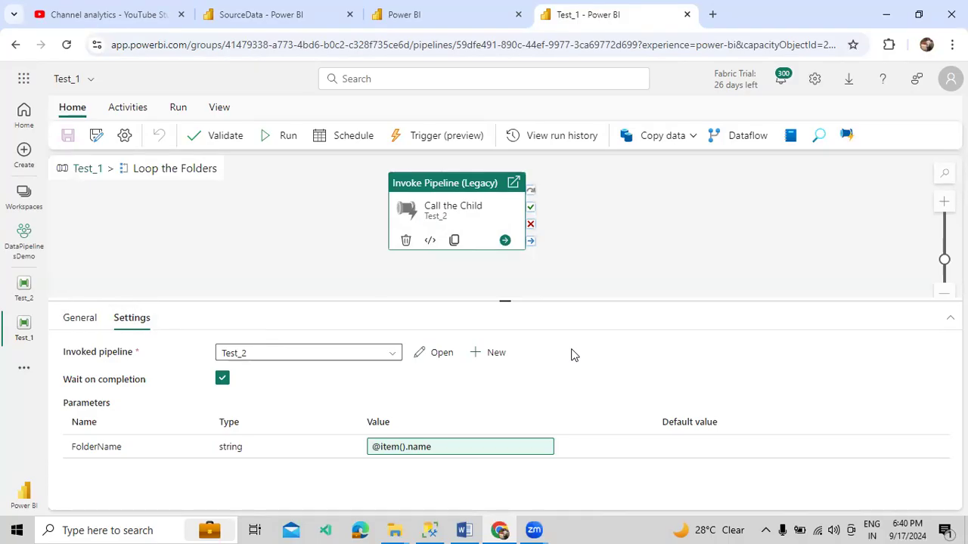
pyautogui.click(259, 18)
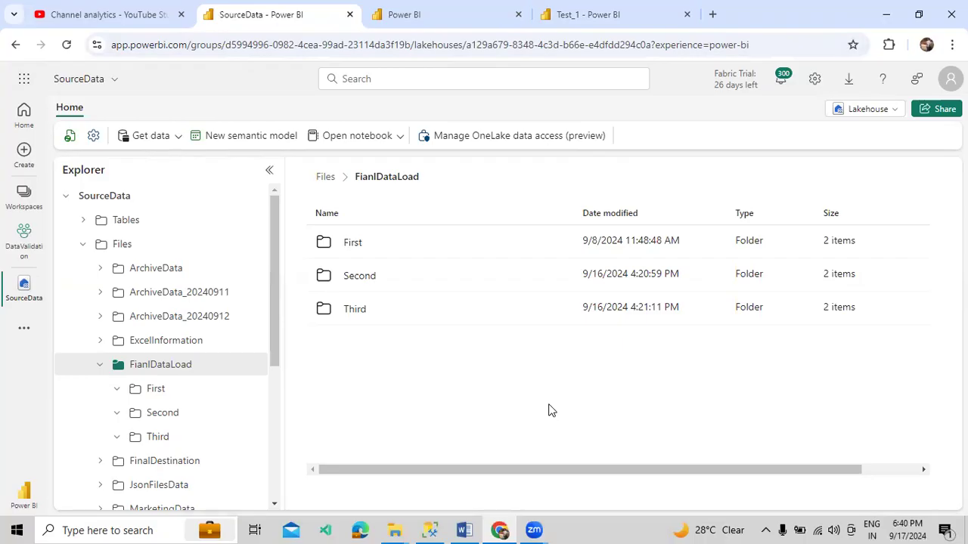
pyautogui.click(626, 22)
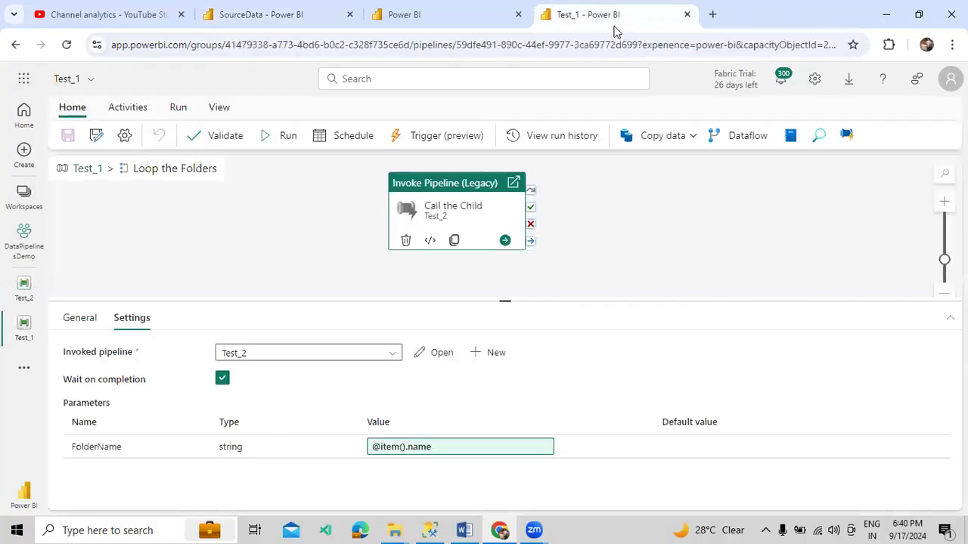
pyautogui.click(126, 112)
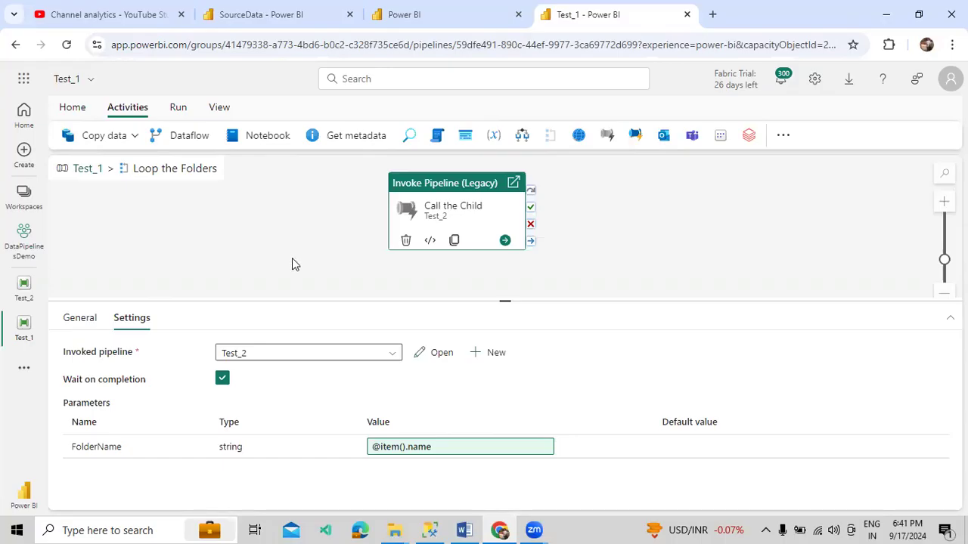
# Look over the child pipeline Test_2 and compare its FolderName parameter with the value passed from Test_1.
pyautogui.click(25, 297)
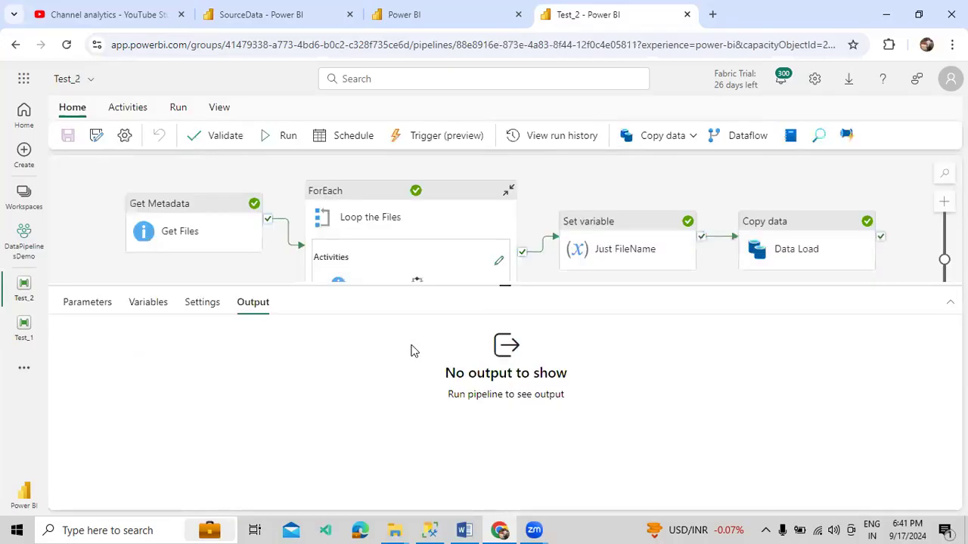
pyautogui.moveTo(504, 283); pyautogui.dragTo(503, 384)
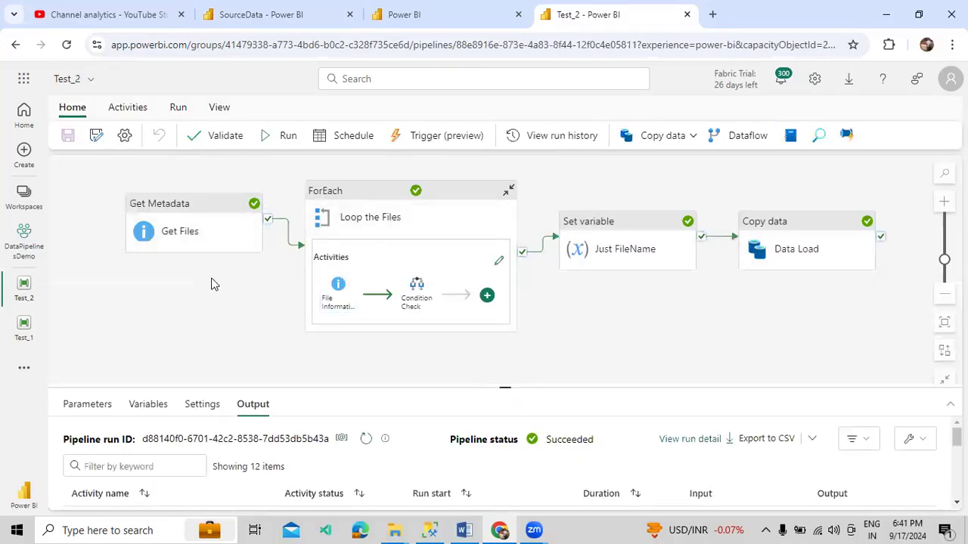
pyautogui.click(21, 333)
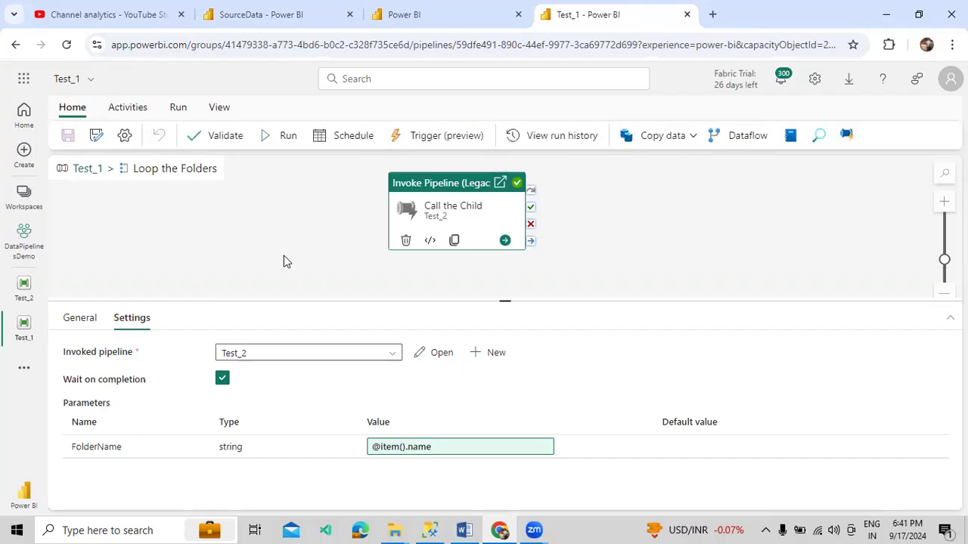
pyautogui.click(23, 291)
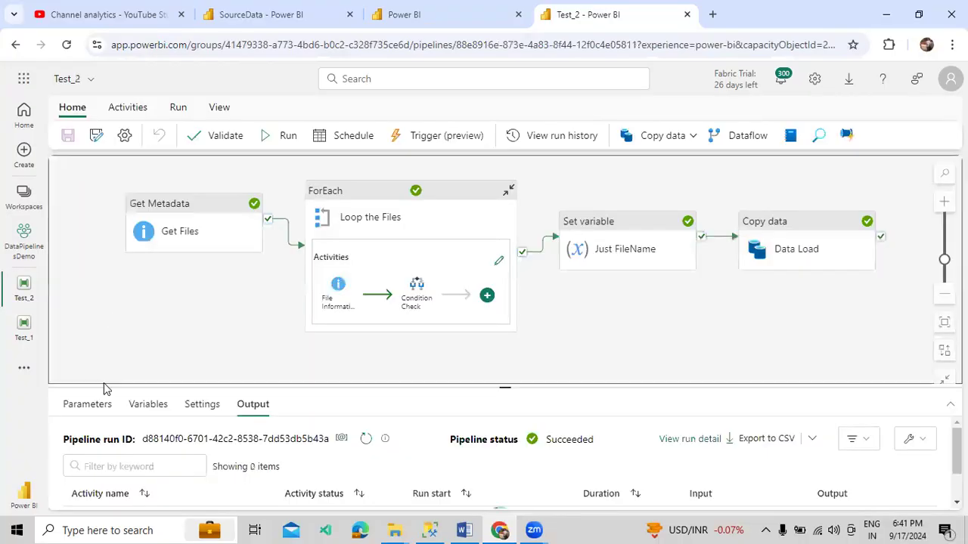
pyautogui.click(95, 404)
pyautogui.moveTo(281, 388); pyautogui.dragTo(280, 359)
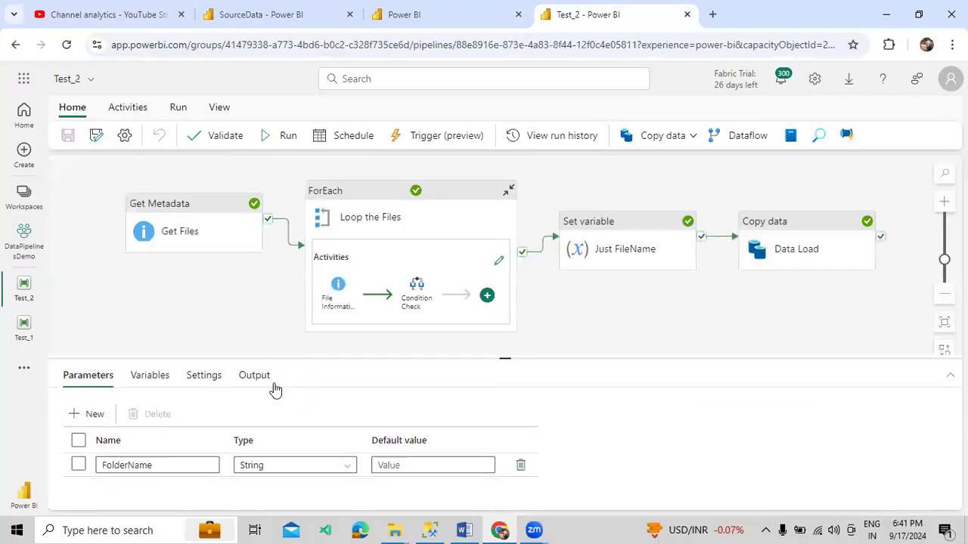
pyautogui.click(21, 339)
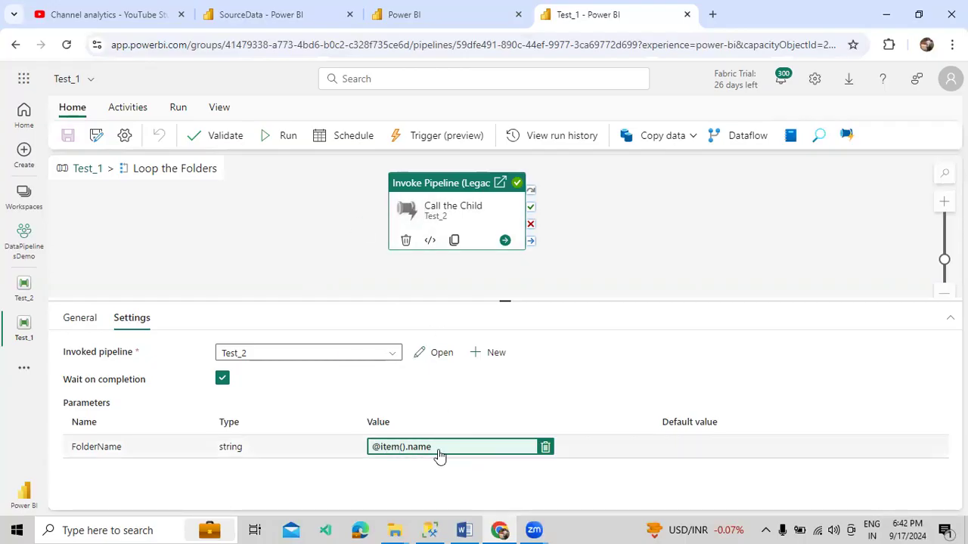
# Review the Get Files activity's settings in Test_2, including its field list and the file path expression built from the FolderName parameter.
pyautogui.click(25, 294)
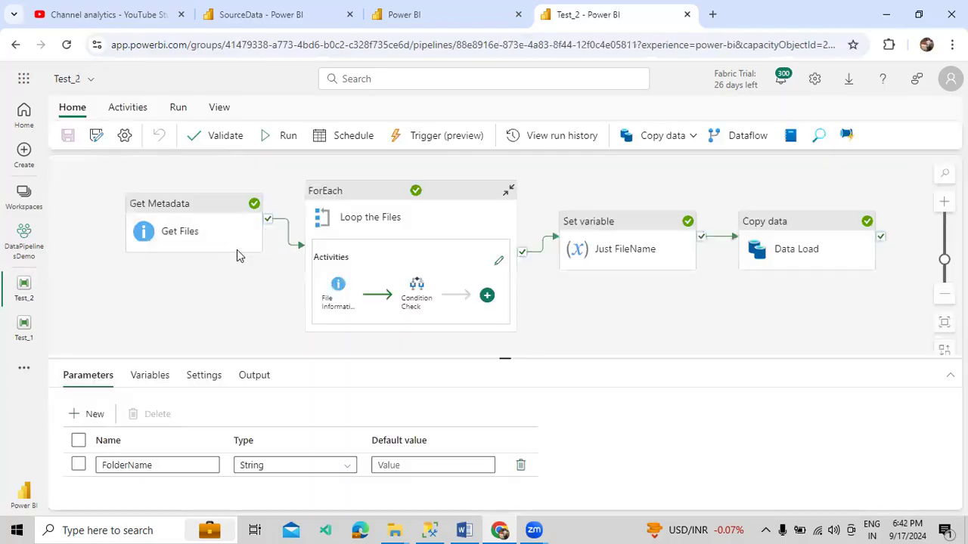
pyautogui.click(231, 242)
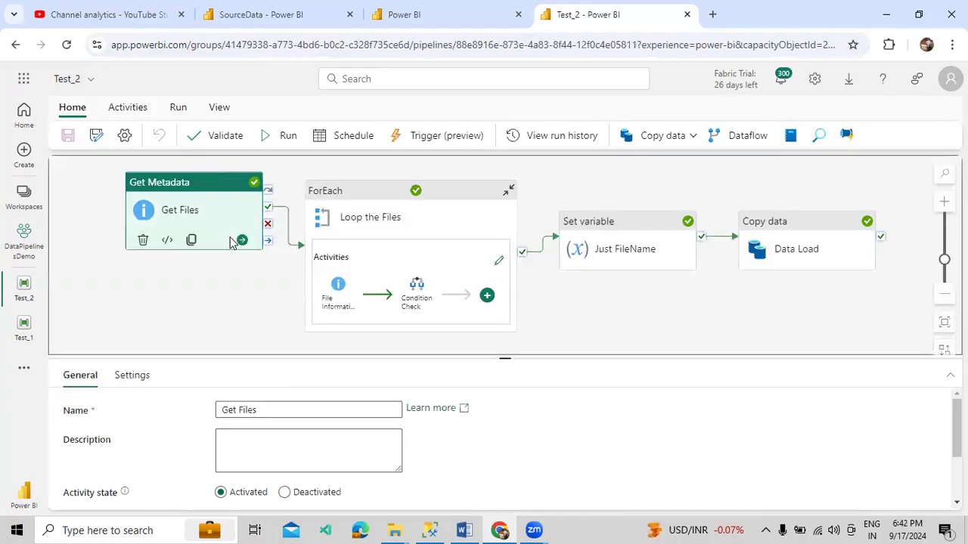
pyautogui.moveTo(162, 361); pyautogui.dragTo(177, 320)
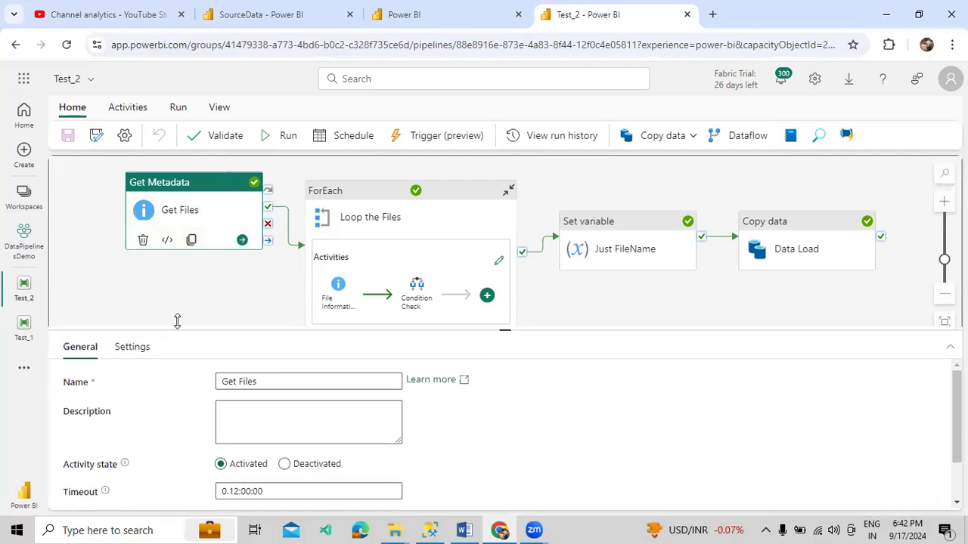
pyautogui.click(133, 330)
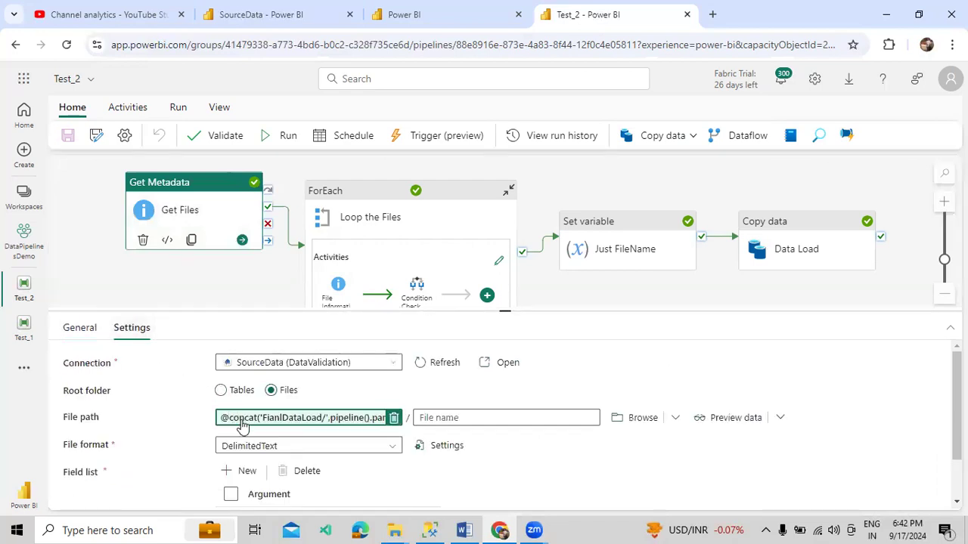
pyautogui.click(244, 429)
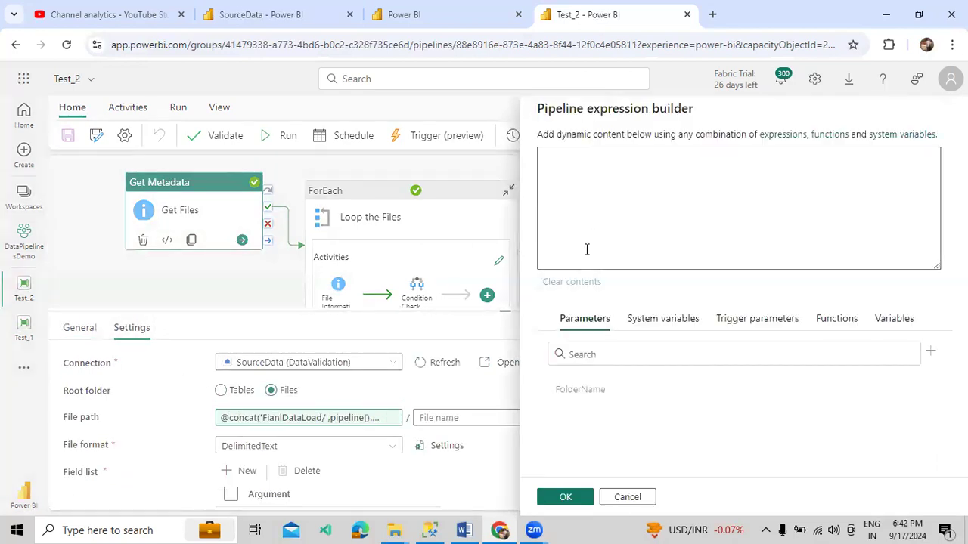
pyautogui.click(261, 15)
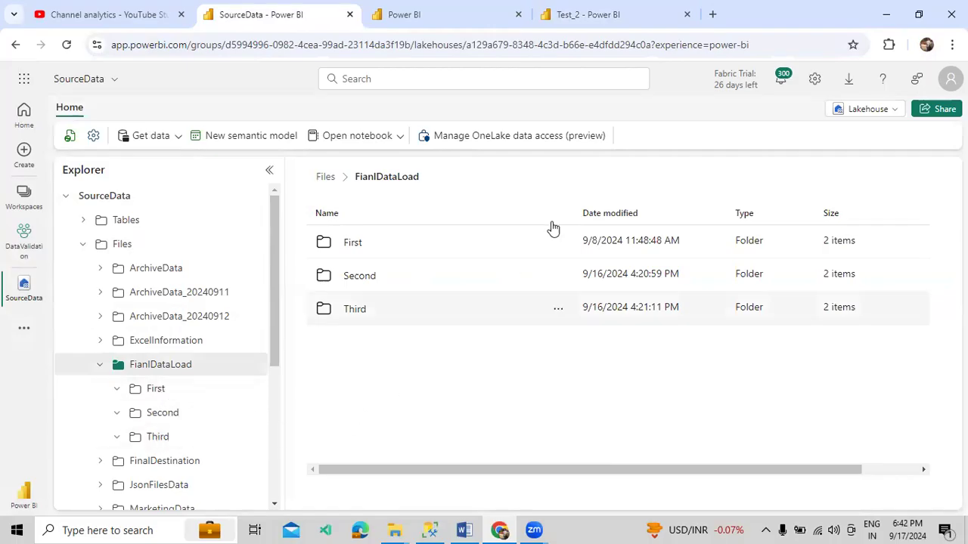
pyautogui.click(636, 22)
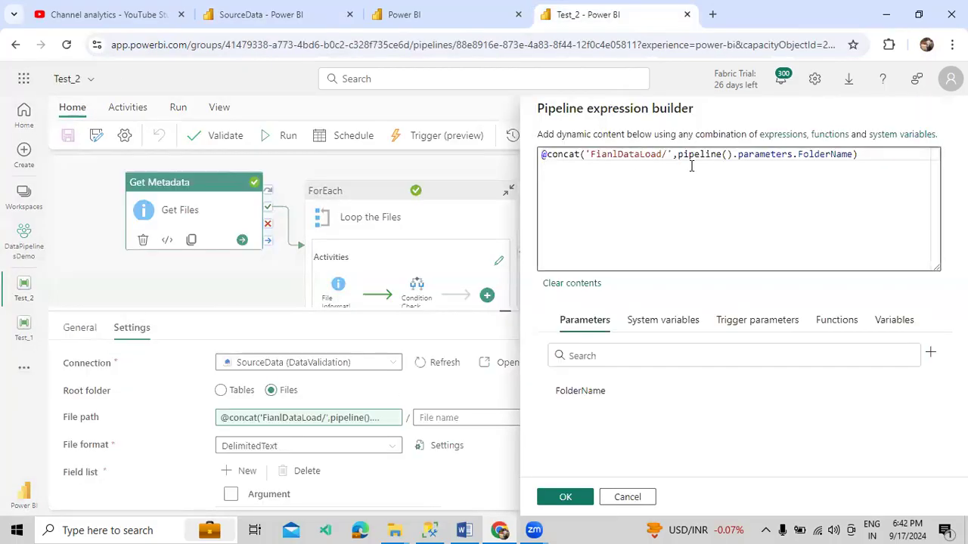
pyautogui.moveTo(590, 154); pyautogui.dragTo(810, 152)
pyautogui.click(808, 170)
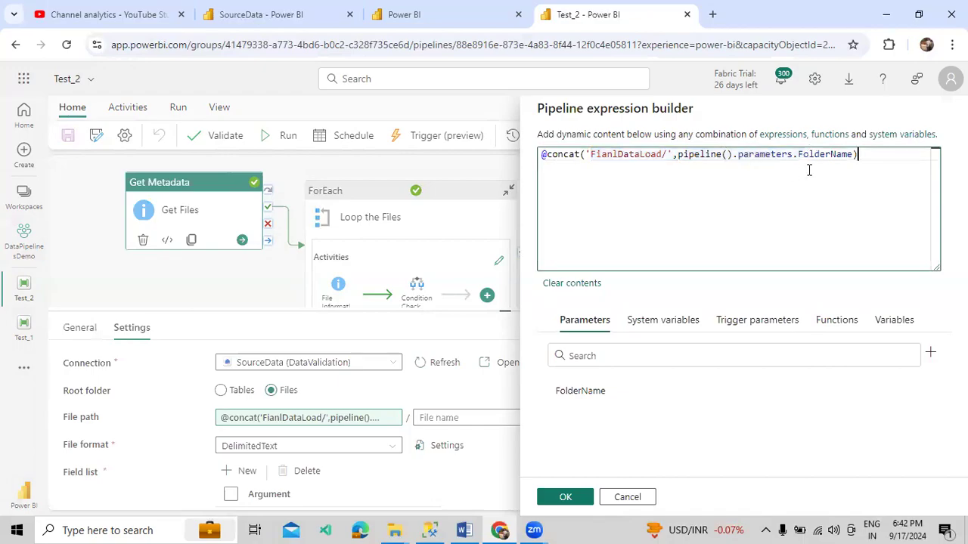
pyautogui.click(643, 496)
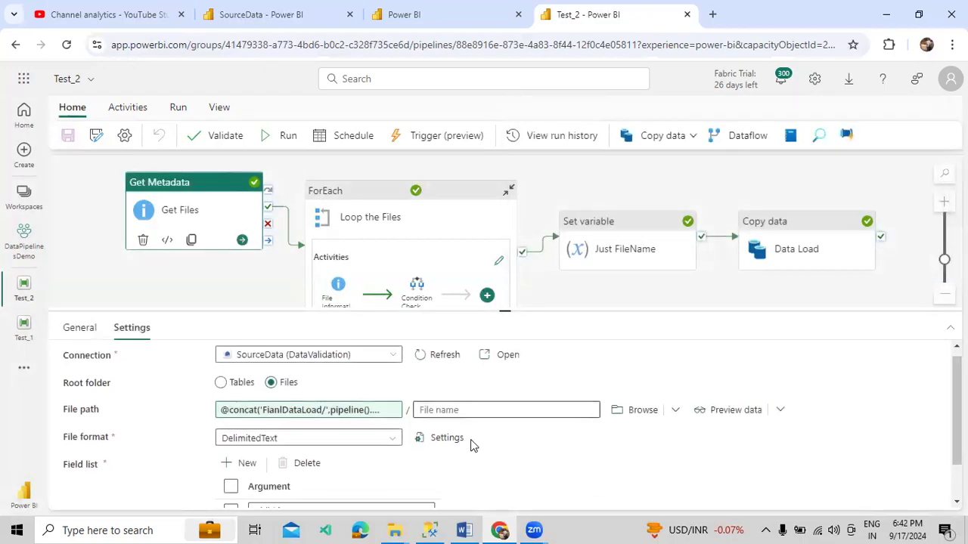
pyautogui.scroll(-1, 471, 443)
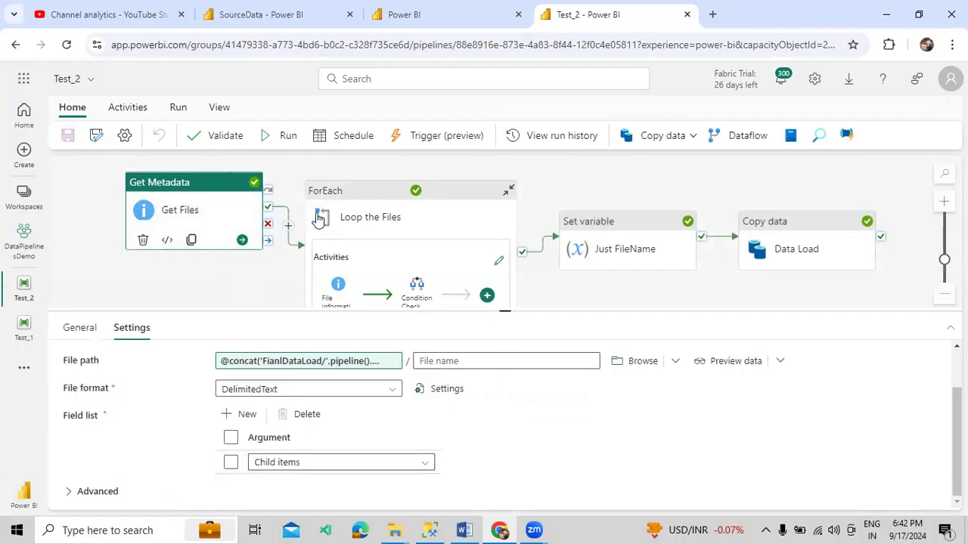
# Inspect the File Information activity inside Loop the Files, reviewing its file path expression, file name and field list.
pyautogui.click(345, 210)
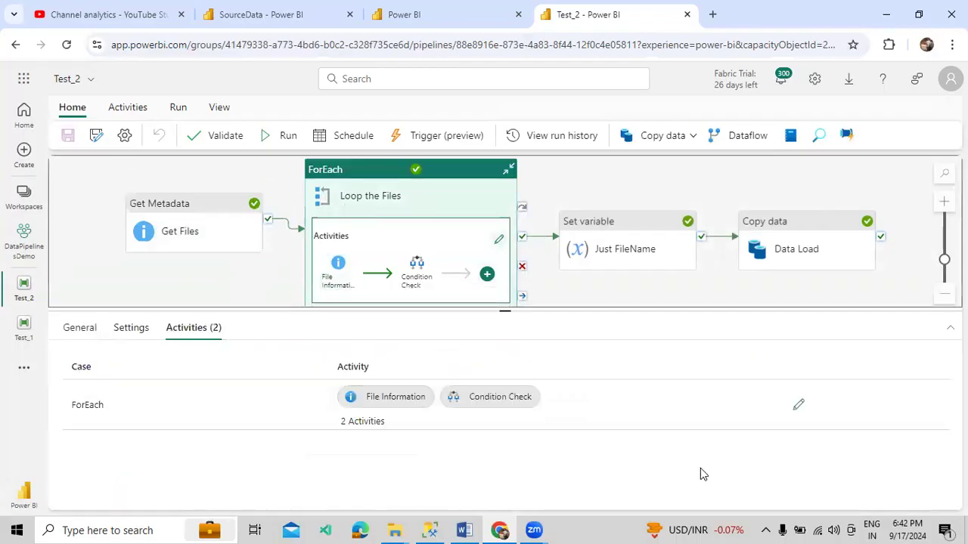
pyautogui.click(798, 405)
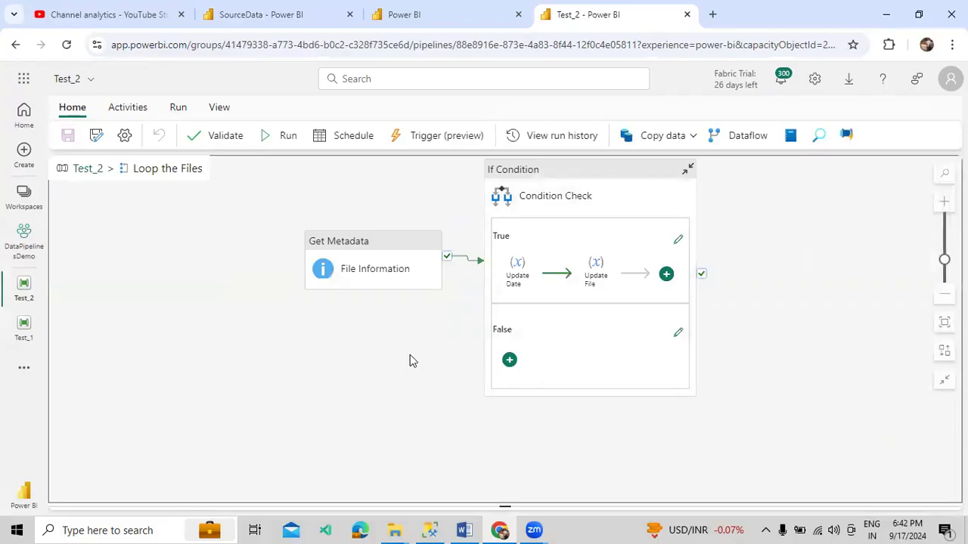
pyautogui.click(380, 279)
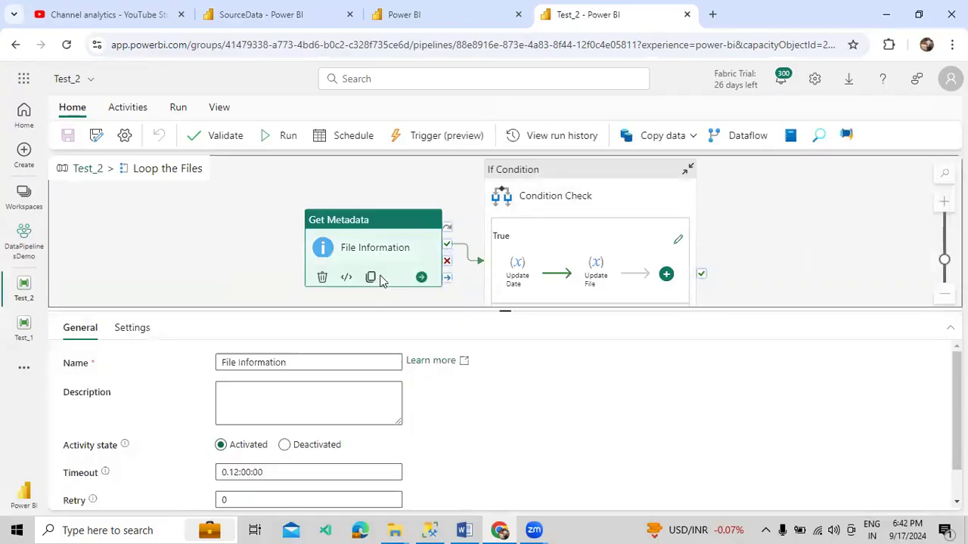
pyautogui.click(132, 327)
pyautogui.click(285, 421)
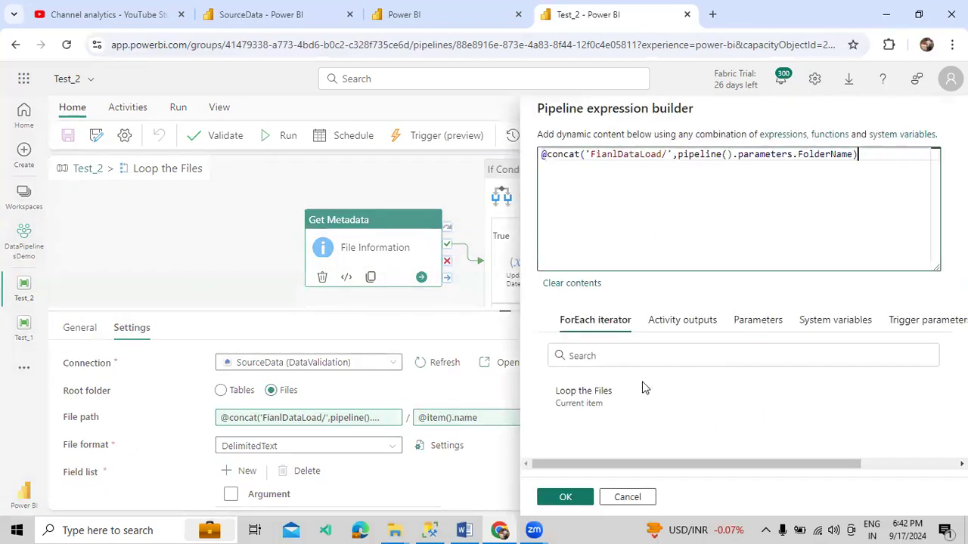
pyautogui.click(627, 497)
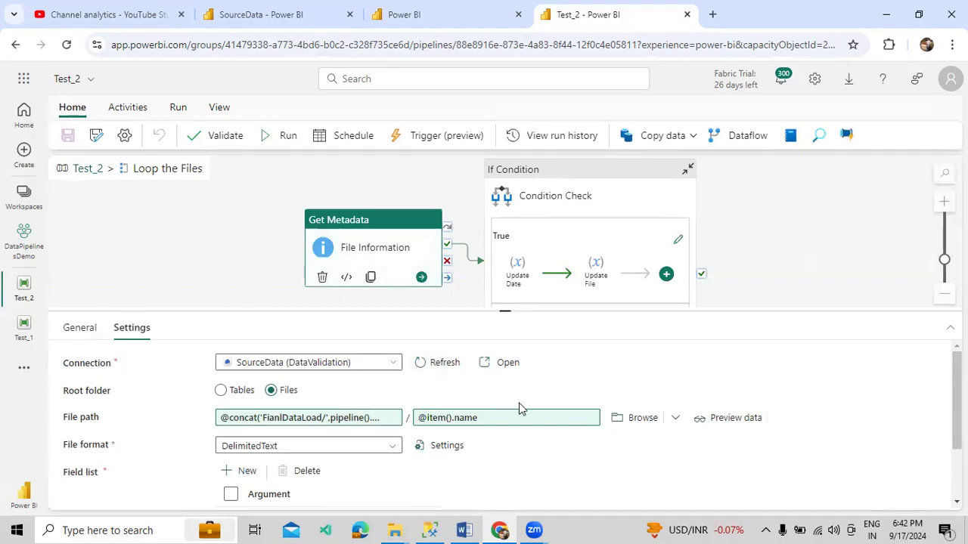
pyautogui.scroll(-2, 519, 406)
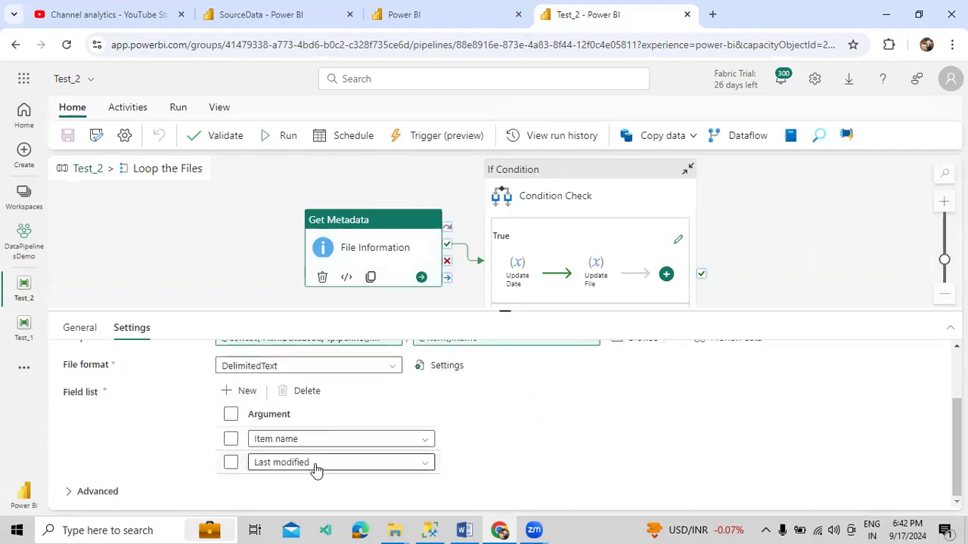
# Review the Condition Check activity's expression and compare it with the ModifiedDate variable defined in the Test_2 pipeline.
pyautogui.click(552, 196)
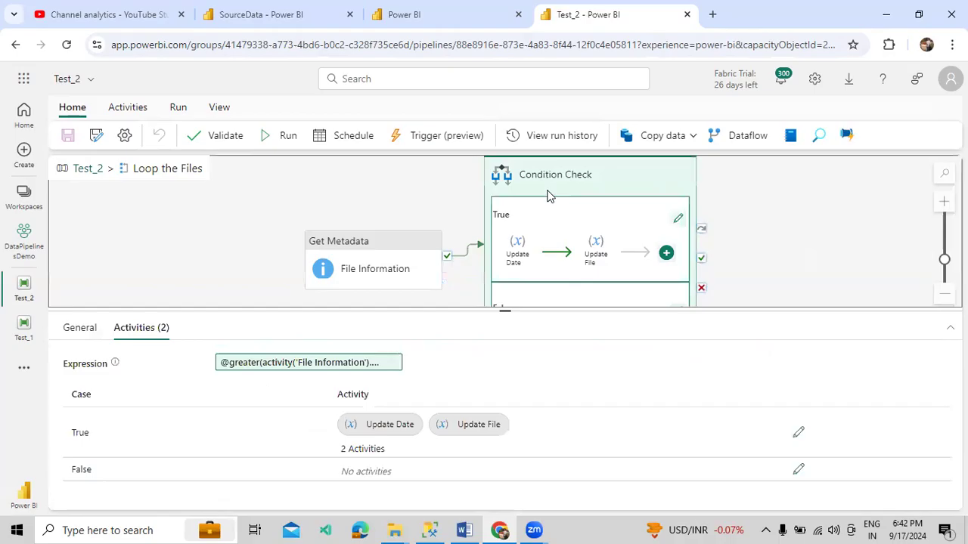
pyautogui.click(325, 363)
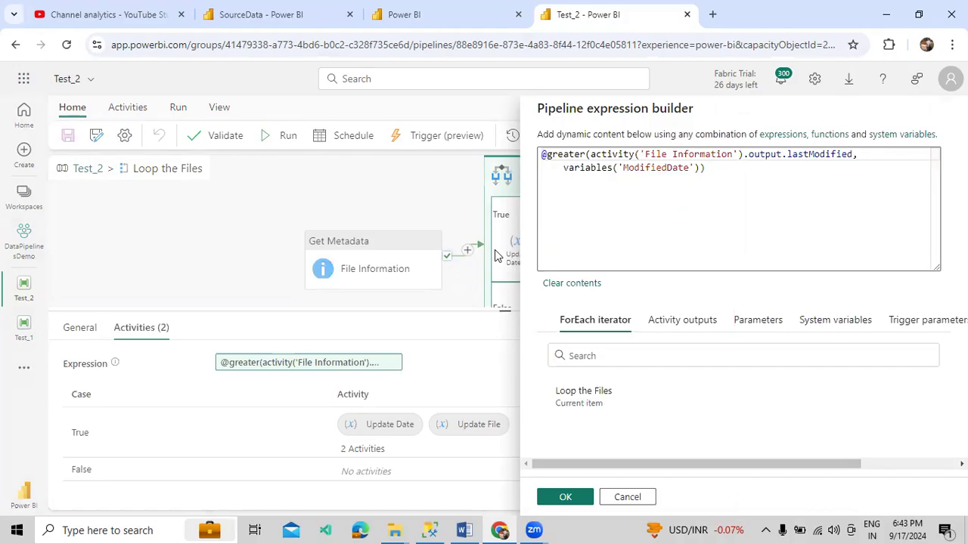
pyautogui.click(629, 499)
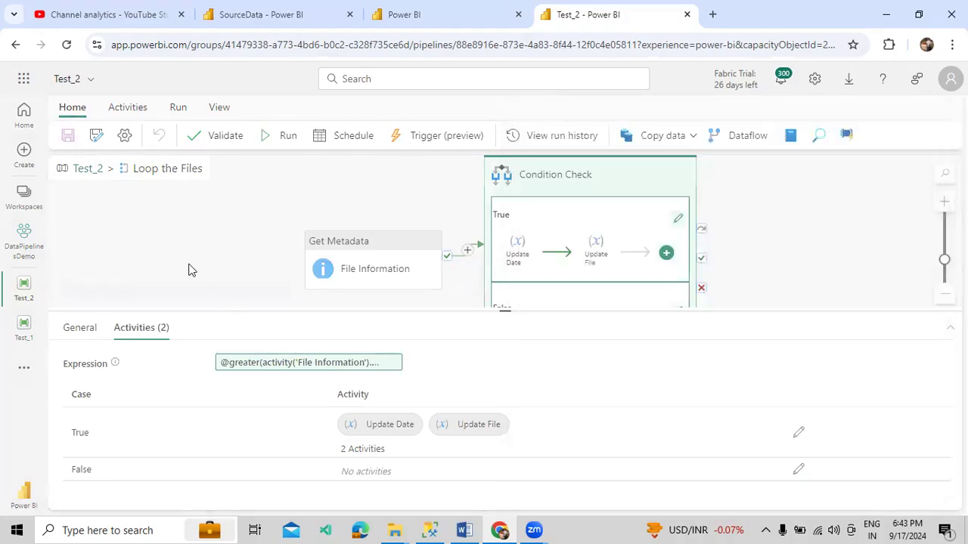
pyautogui.click(80, 170)
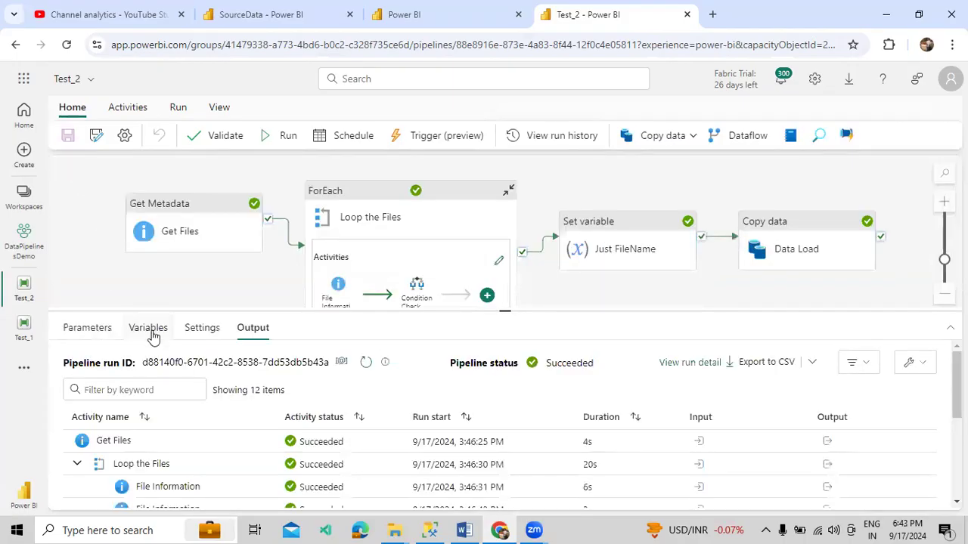
pyautogui.click(137, 283)
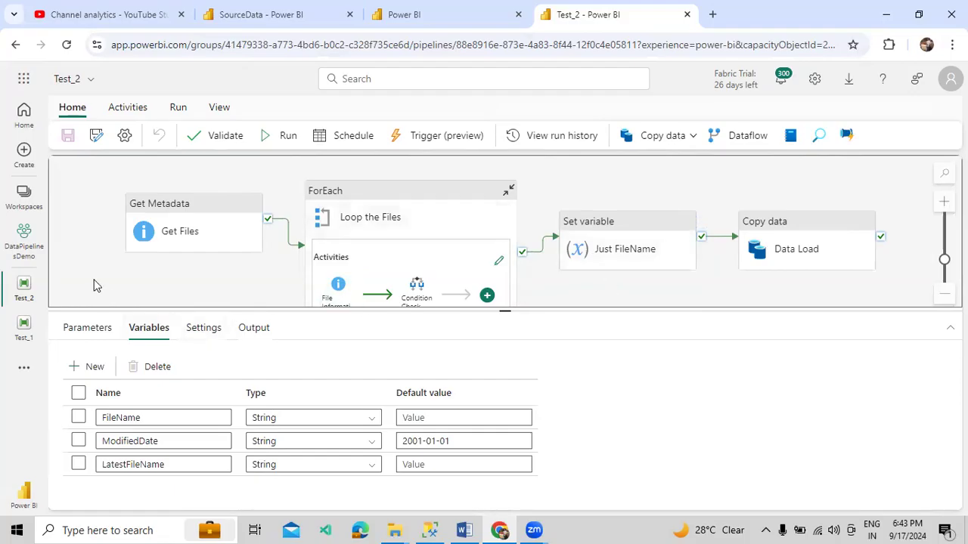
# Go back to the parent pipeline Test_1 and return from Loop the Folders to its top level.
pyautogui.click(23, 332)
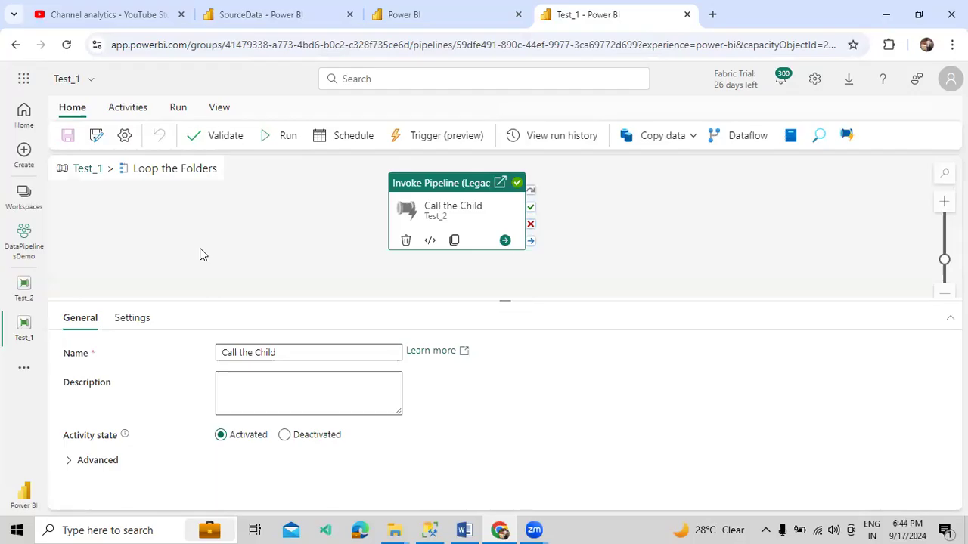
pyautogui.click(80, 169)
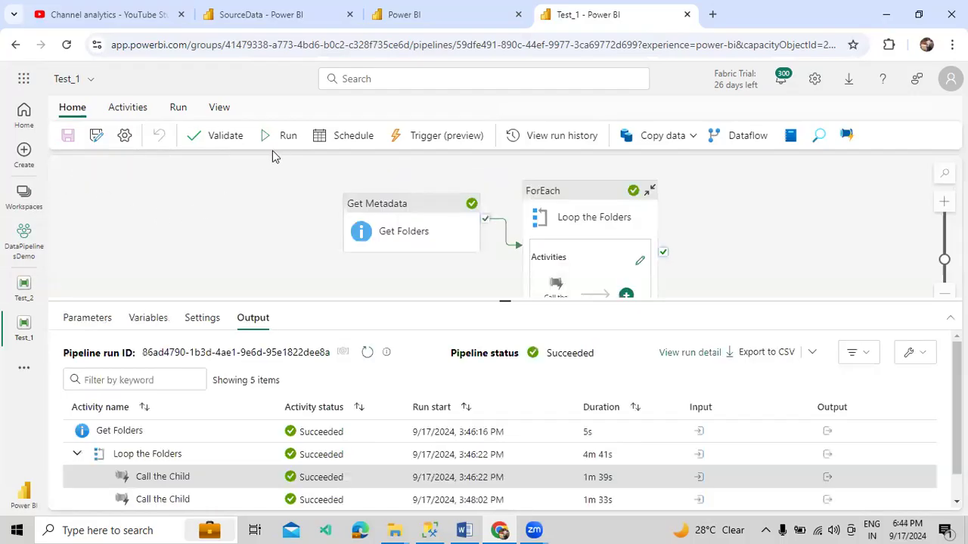
# Switch to SQL Server Management Studio, copy SELECT * FROM MultiTableData from SQLQuery3 into the connected SQLQuery4 and execute it.
pyautogui.click(429, 530)
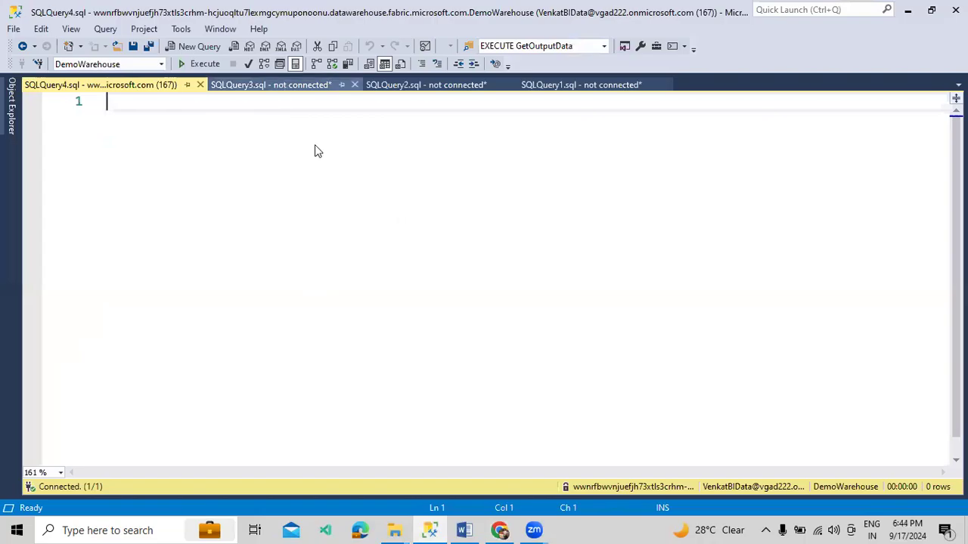
pyautogui.hotkey('ctrl', 'Tab')
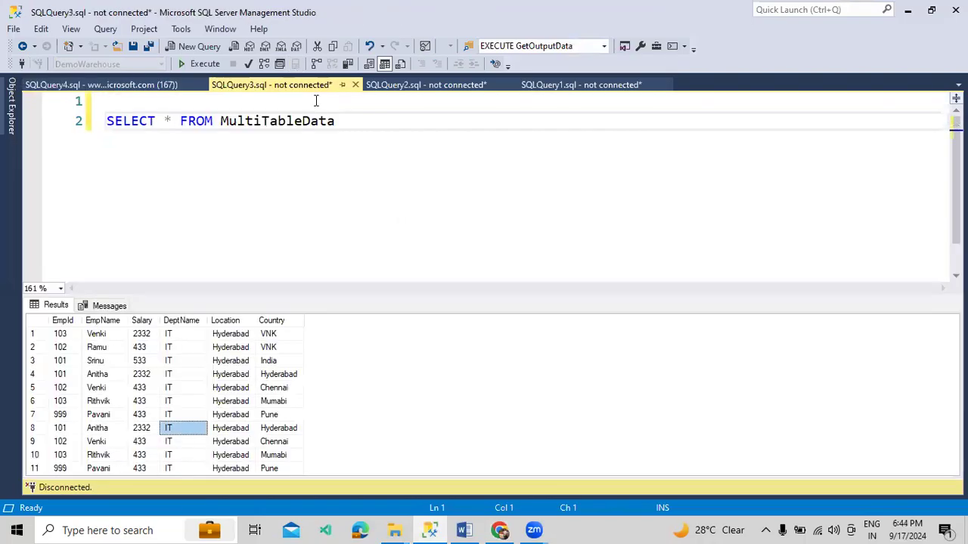
pyautogui.doubleClick(301, 124)
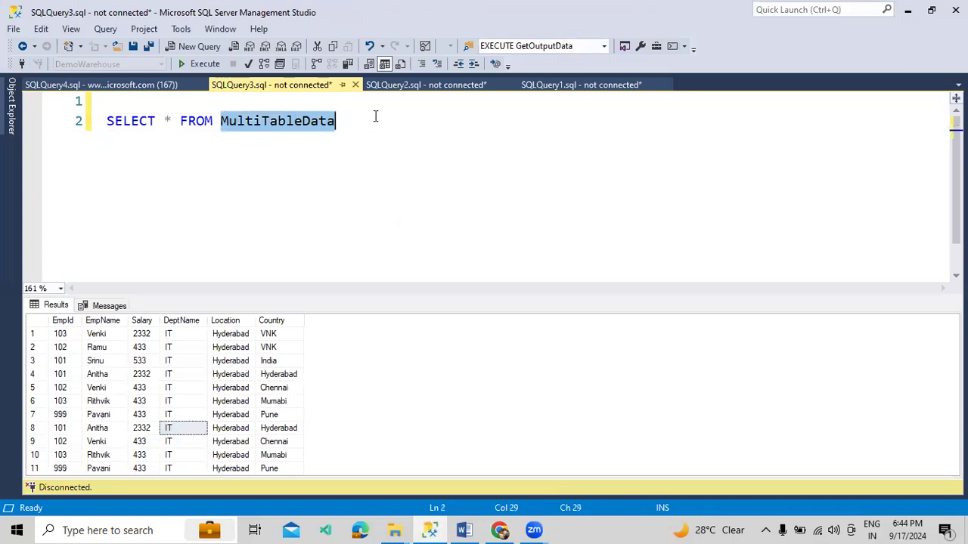
pyautogui.moveTo(373, 119); pyautogui.dragTo(108, 121)
pyautogui.hotkey('ctrl', 'c')
pyautogui.click(113, 84)
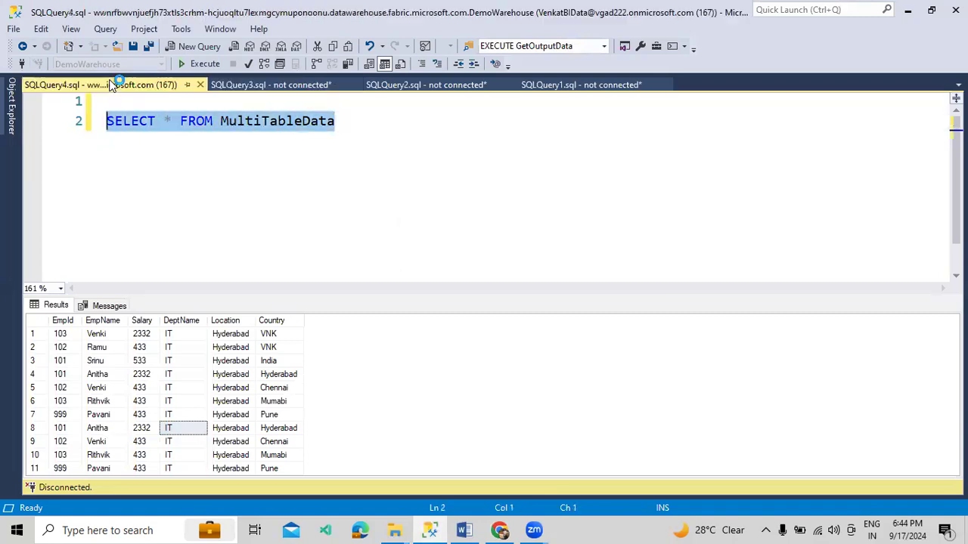
pyautogui.hotkey('ctrl', 'v')
pyautogui.click(204, 63)
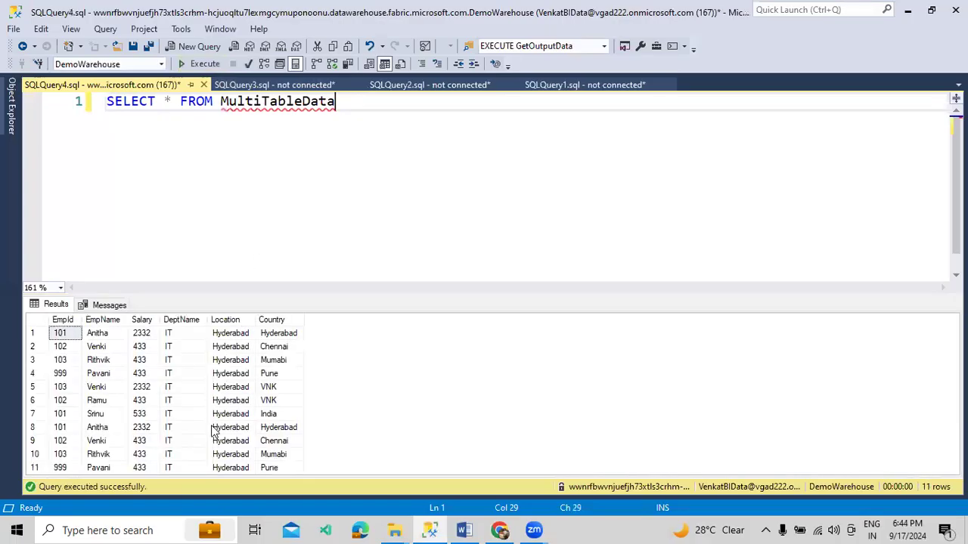
# Empty the table by executing TRUNCATE TABLE MultiTableData, remove that statement and rerun the SELECT query.
pyautogui.doubleClick(313, 106)
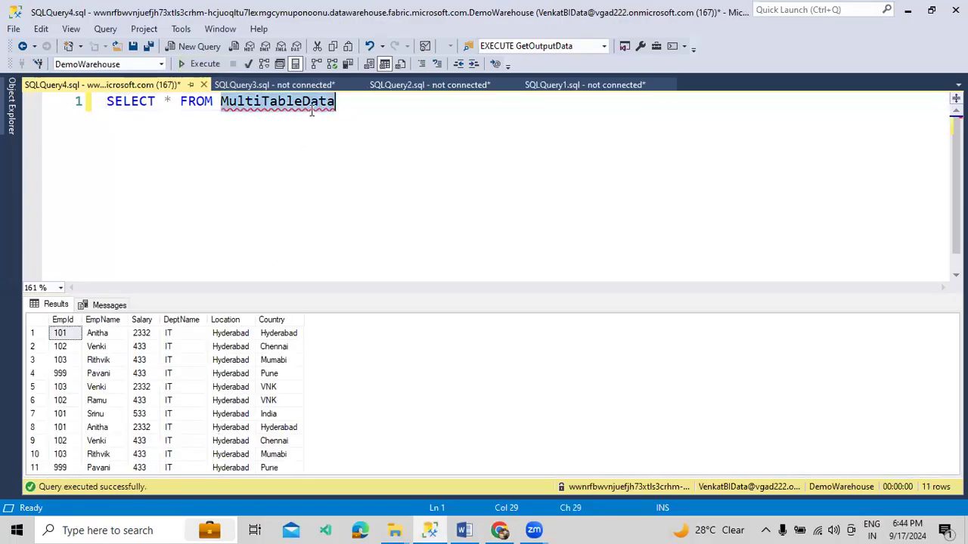
pyautogui.click(368, 146)
pyautogui.press('Return')
pyautogui.press('Return')
pyautogui.write('TRUNCATE TABLE MultiTableData')
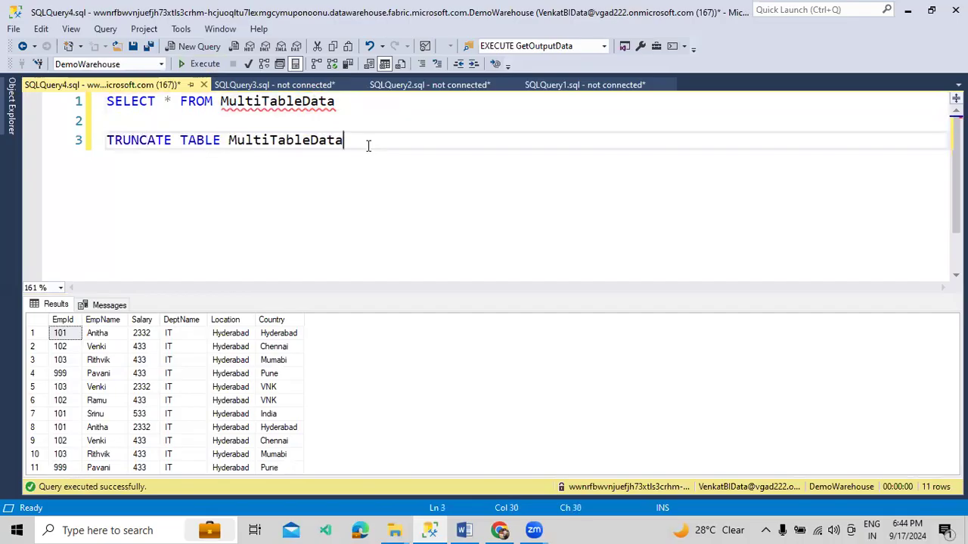
pyautogui.hotkey('shift', 'Home')
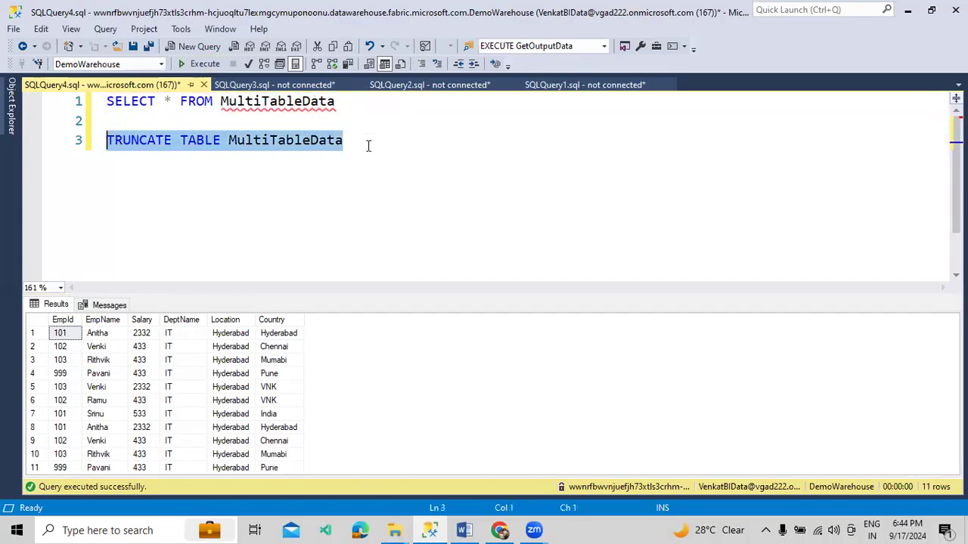
pyautogui.click(184, 66)
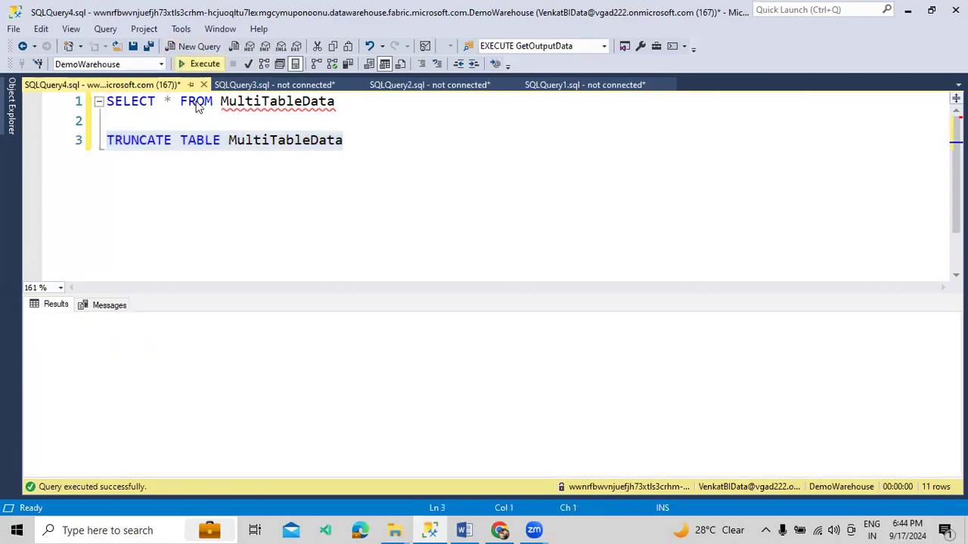
pyautogui.click(193, 64)
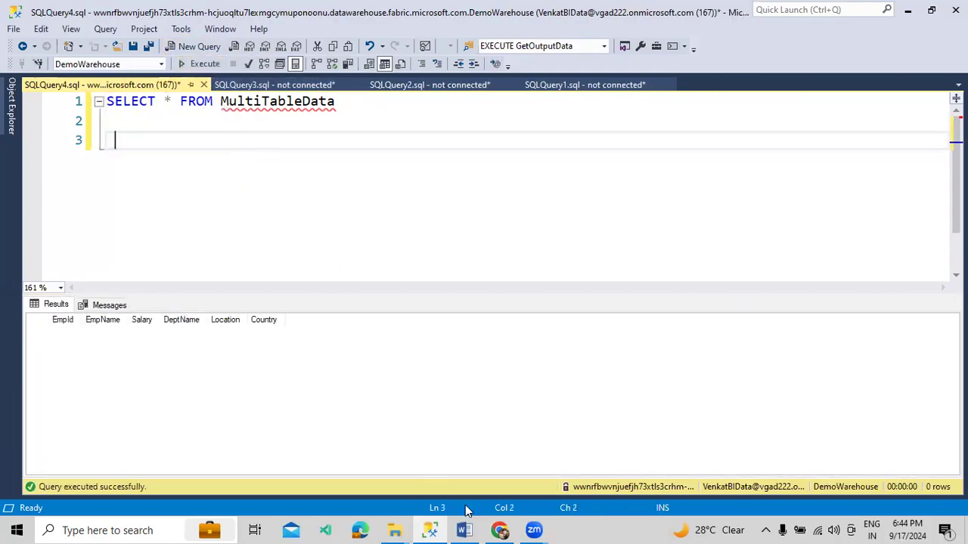
# Switch back to Power BI in Chrome, run the parent pipeline Test_1 and enlarge its run output area.
pyautogui.click(499, 530)
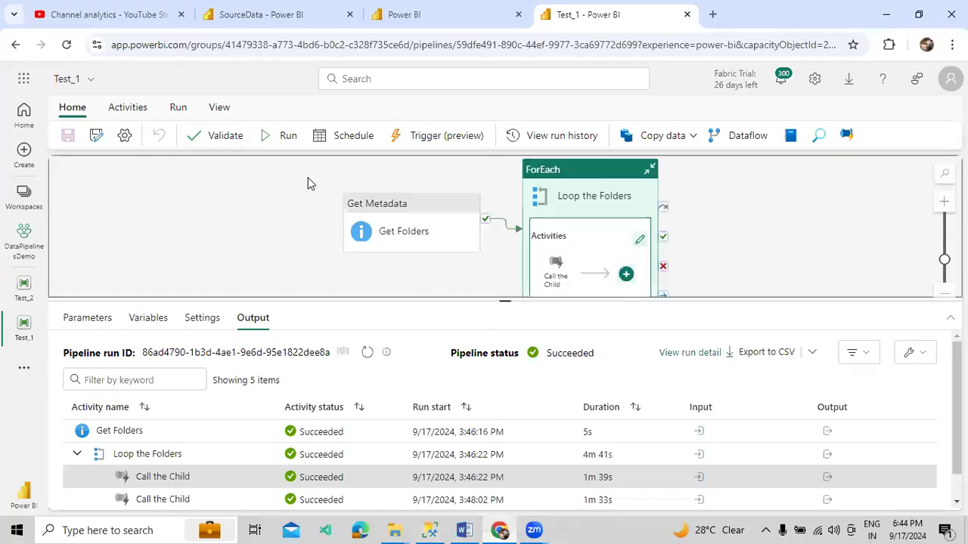
pyautogui.click(178, 108)
pyautogui.click(163, 143)
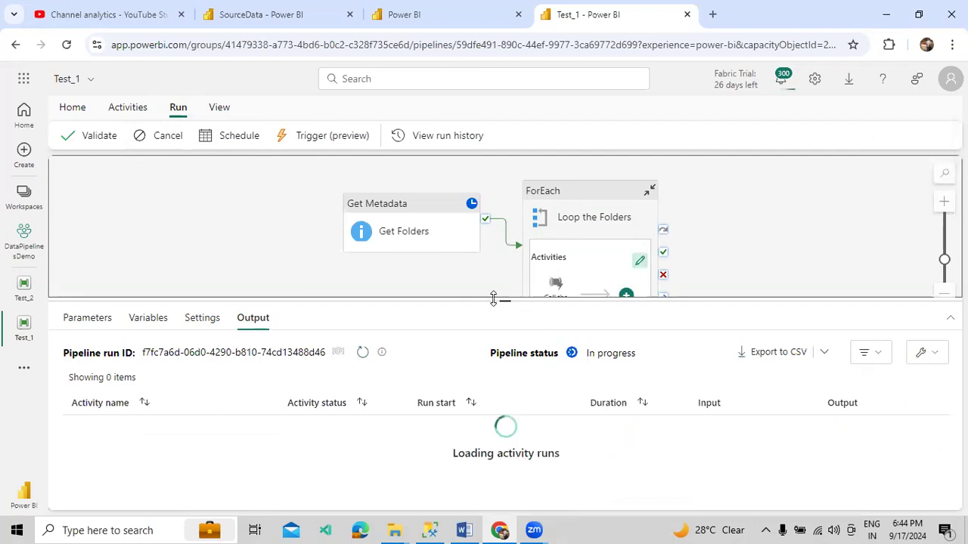
pyautogui.moveTo(488, 300); pyautogui.dragTo(484, 282)
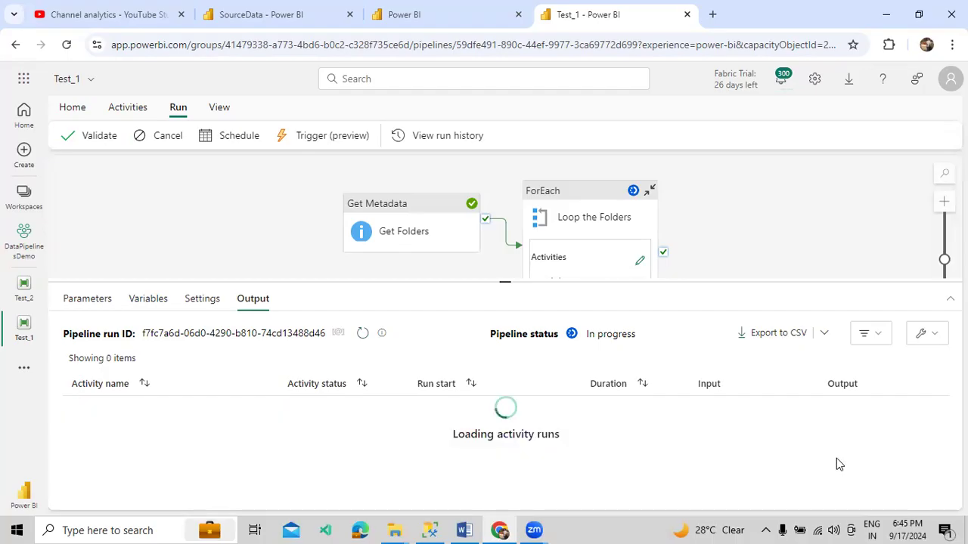
# Open the Test_2 child run from the Call the Child activity's output and review its activity runs through Data Load.
pyautogui.click(837, 454)
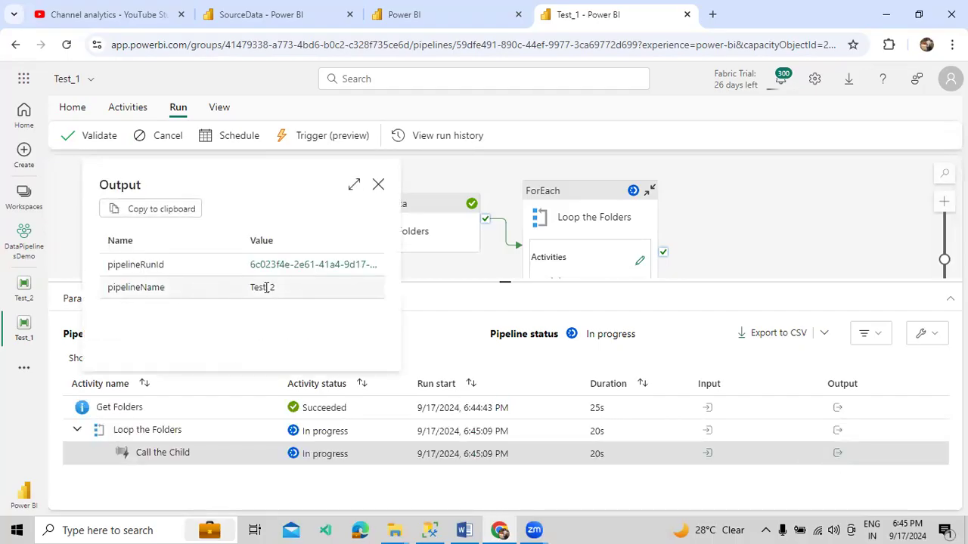
pyautogui.click(326, 265)
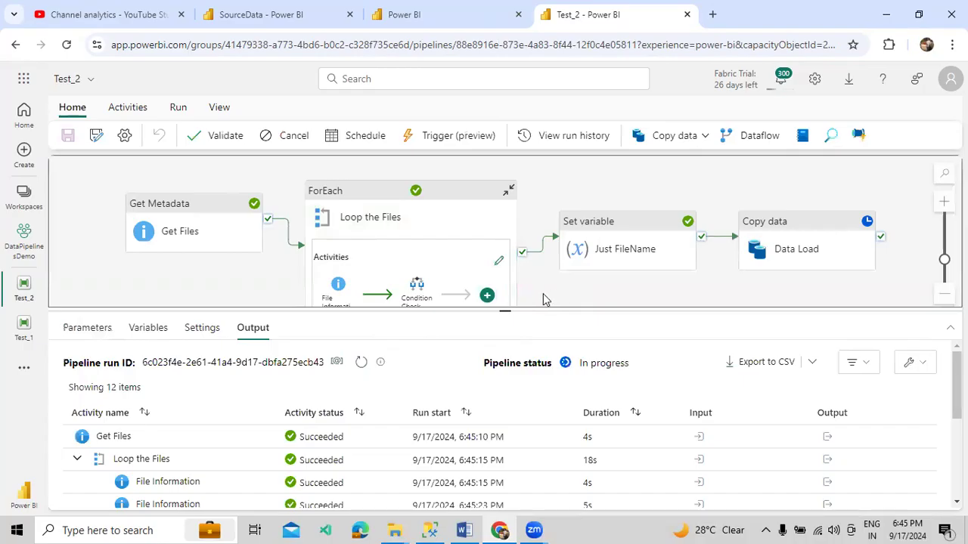
pyautogui.moveTo(532, 313); pyautogui.dragTo(540, 290)
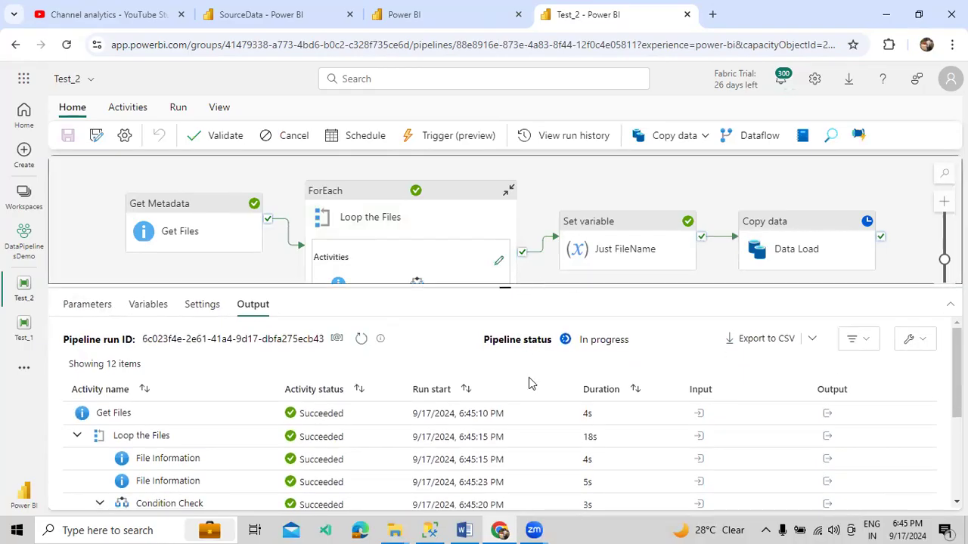
pyautogui.scroll(-3, 562, 458)
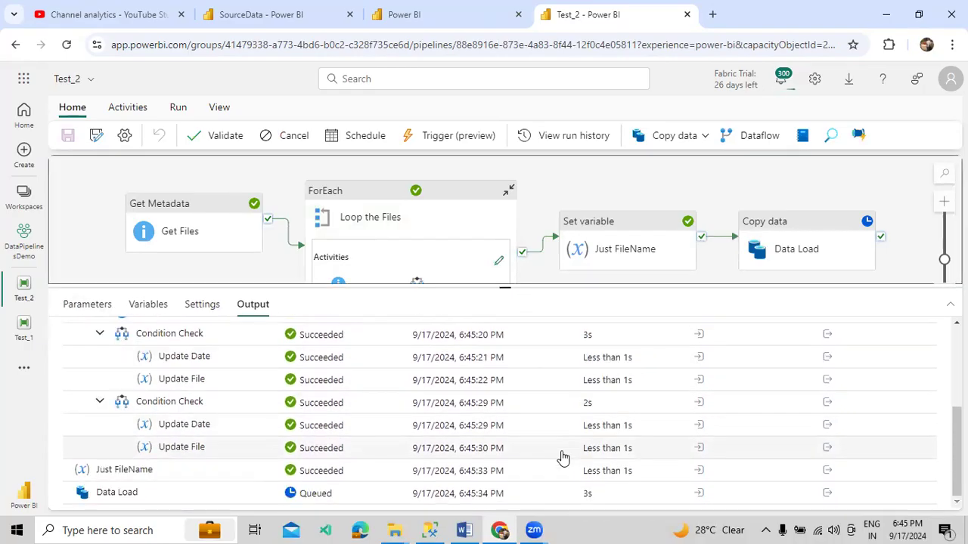
pyautogui.scroll(3, 546, 455)
pyautogui.scroll(-3, 522, 439)
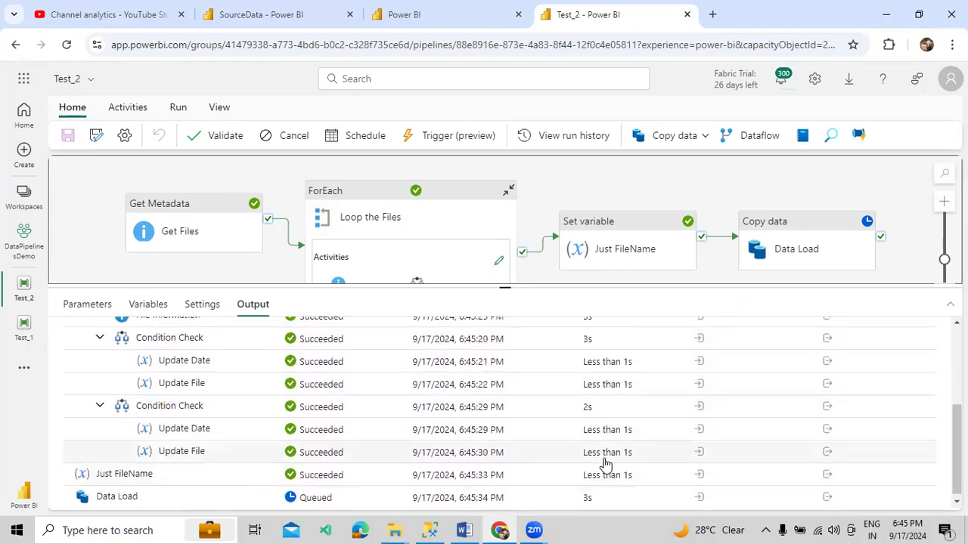
pyautogui.scroll(3, 604, 464)
pyautogui.scroll(1, 605, 464)
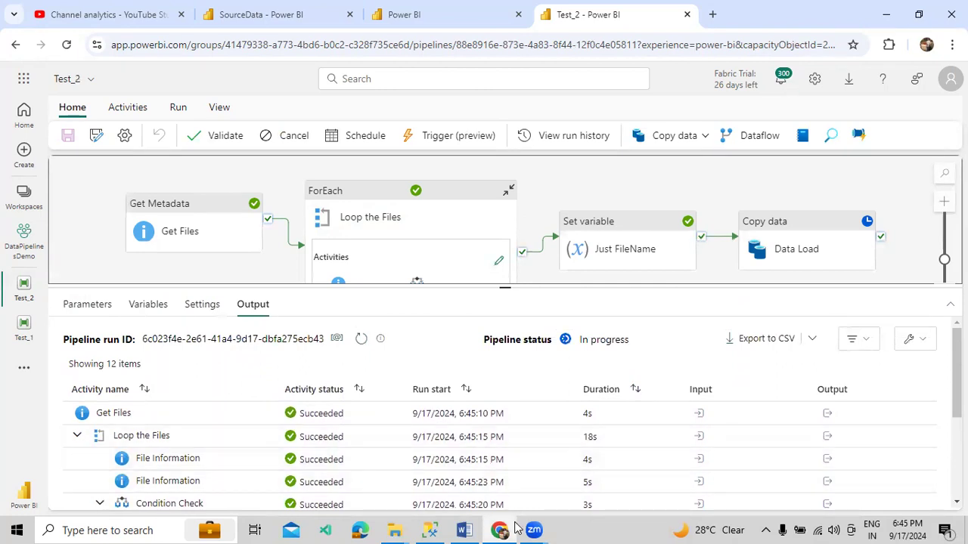
# Switch to SQL Server Management Studio and rerun the SELECT query to check MultiTableData for loaded rows.
pyautogui.click(430, 530)
pyautogui.click(202, 64)
pyautogui.click(204, 64)
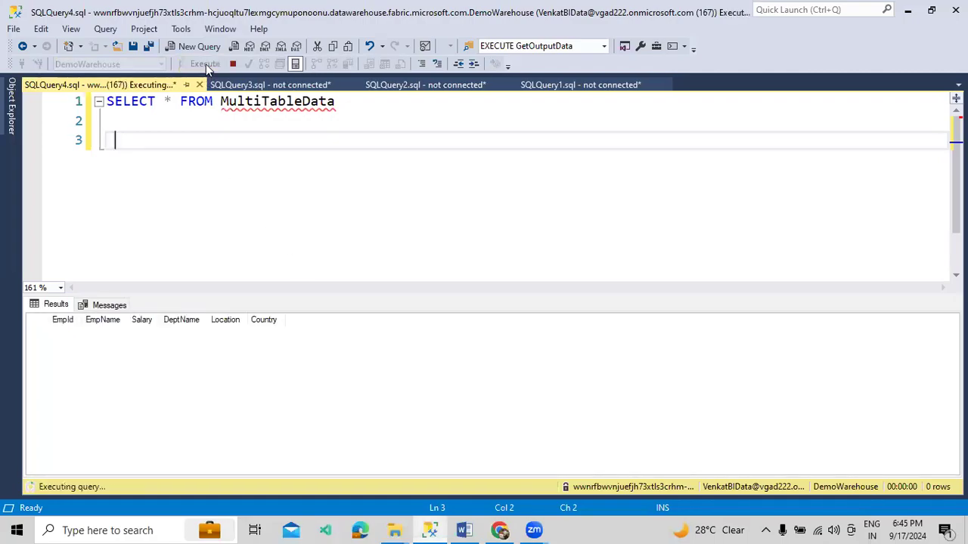
pyautogui.click(204, 64)
# Return to the Test_2 run in Chrome, check the Data Load activity's status and refresh the run output.
pyautogui.click(500, 530)
pyautogui.scroll(-3, 583, 408)
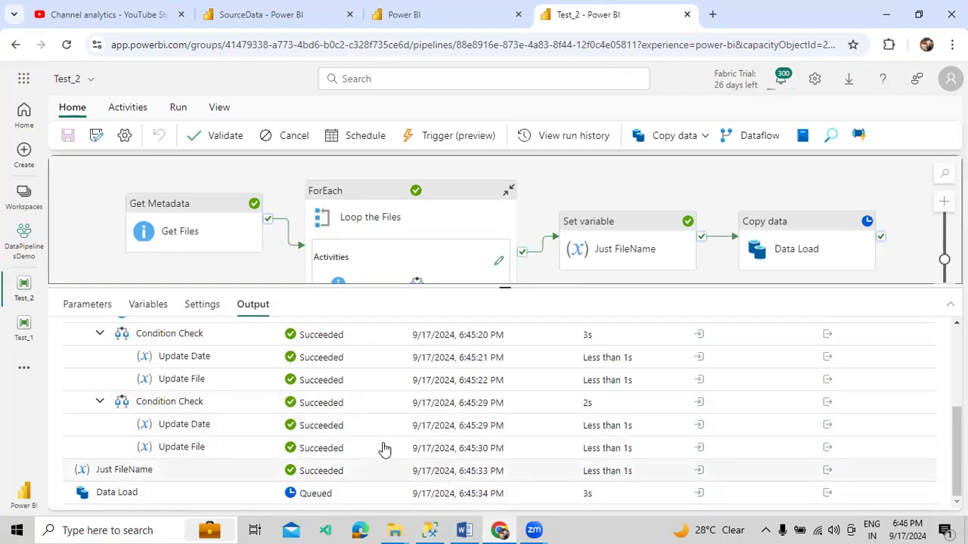
pyautogui.scroll(4, 393, 424)
pyautogui.click(360, 340)
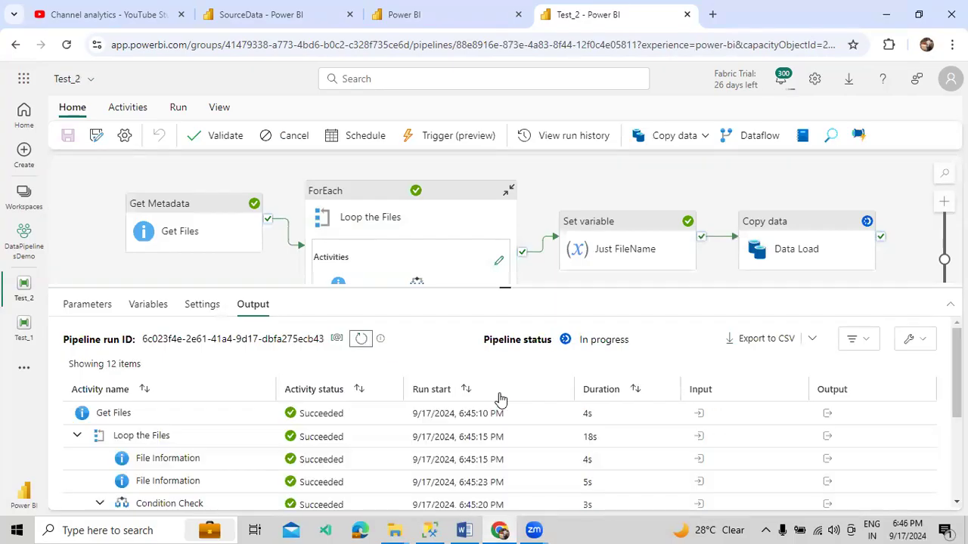
# Check the Data Load row in the Test_2 run, switch to SQL Server Management Studio and rerun the MultiTableData SELECT query until rows load.
pyautogui.scroll(-5, 469, 426)
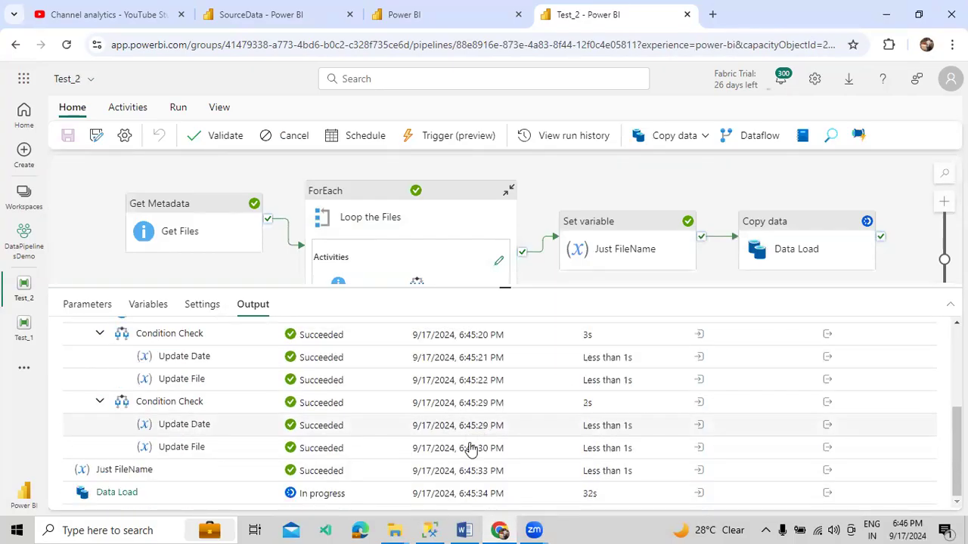
pyautogui.hotkey('alt', 'Tab')
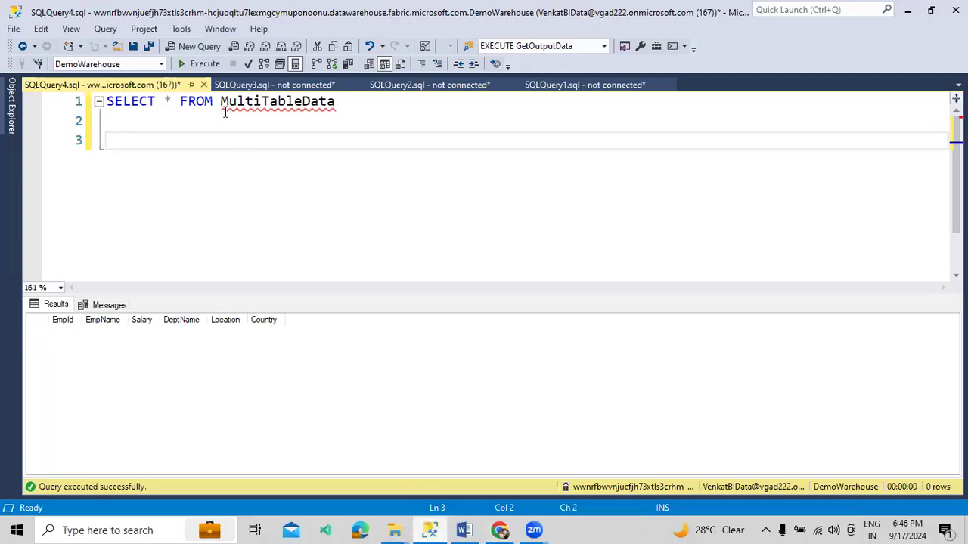
pyautogui.click(204, 65)
pyautogui.click(204, 65)
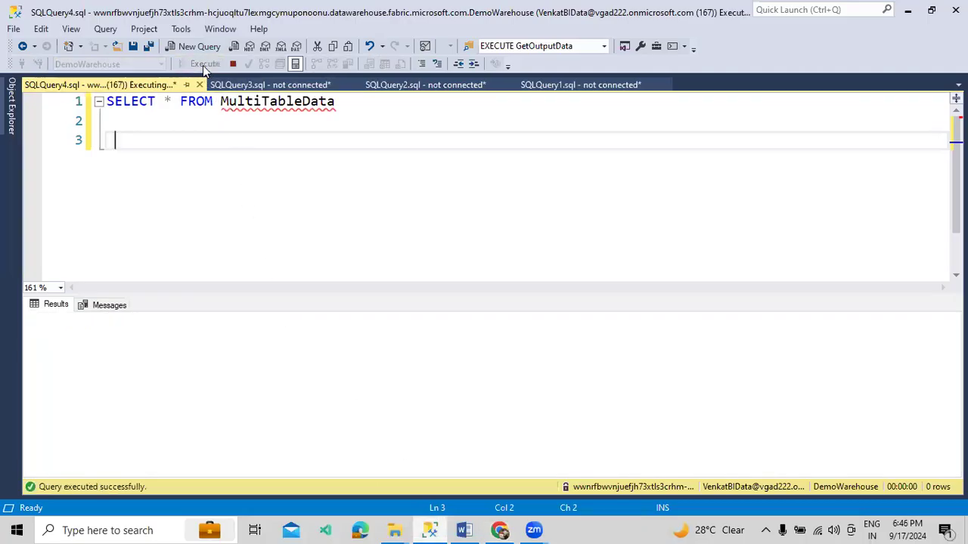
pyautogui.click(204, 65)
pyautogui.click(204, 65)
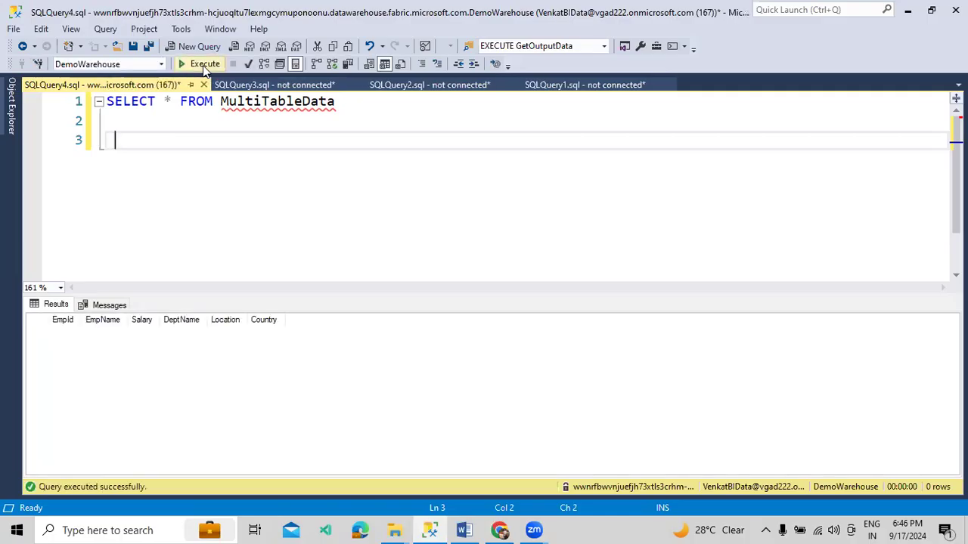
pyautogui.click(203, 65)
pyautogui.moveTo(278, 375); pyautogui.dragTo(61, 332)
pyautogui.click(228, 207)
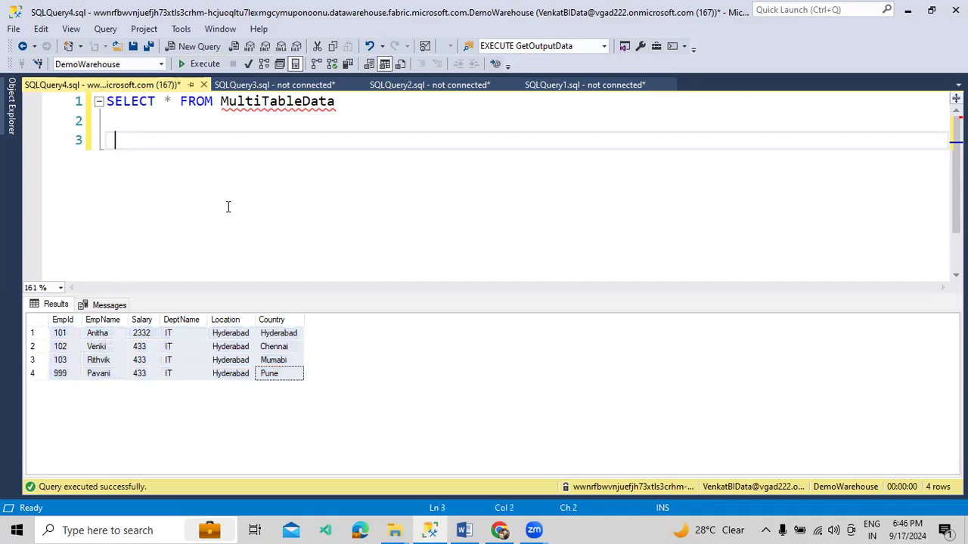
# Return to Chrome, open the parent pipeline Test_1 with its run output enlarged, and inspect the second Call the Child activity's output.
pyautogui.click(499, 530)
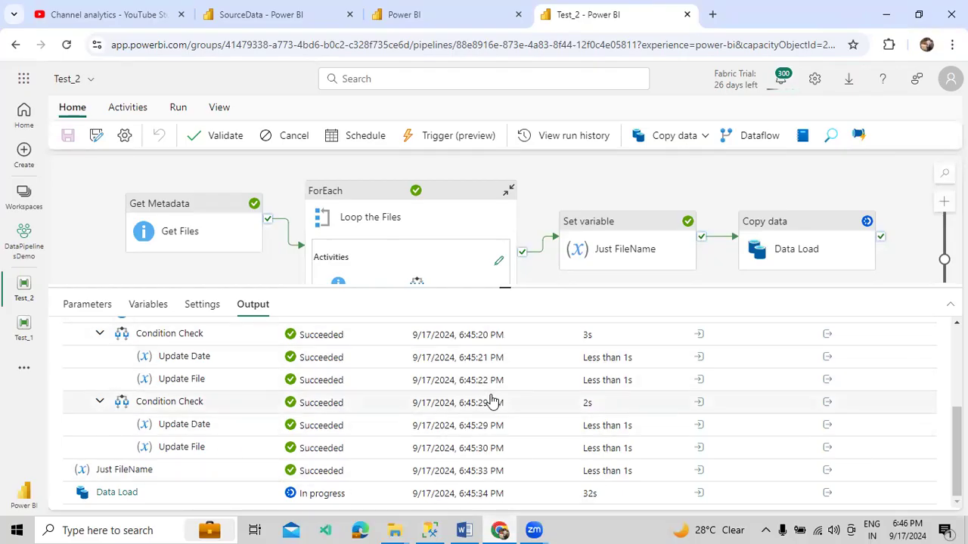
pyautogui.click(25, 340)
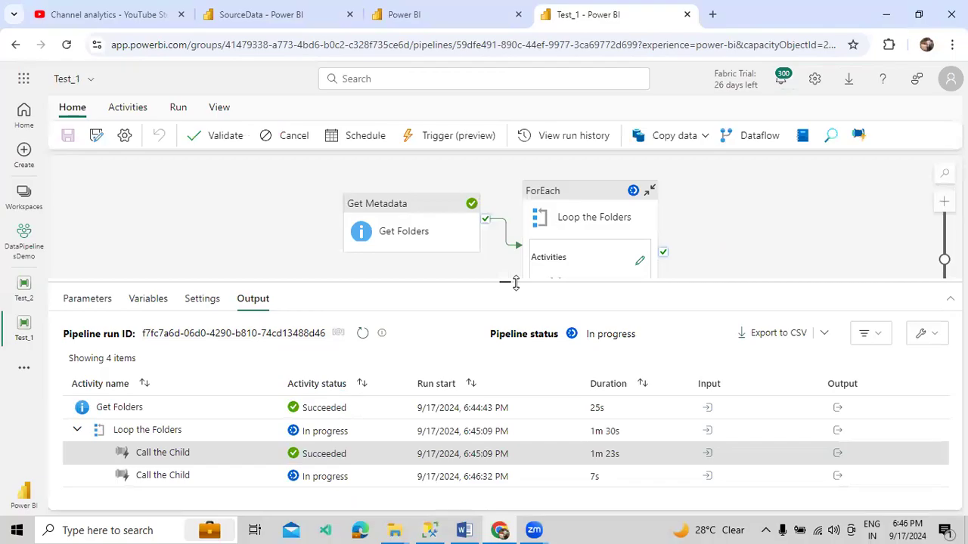
pyautogui.moveTo(515, 283); pyautogui.dragTo(516, 269)
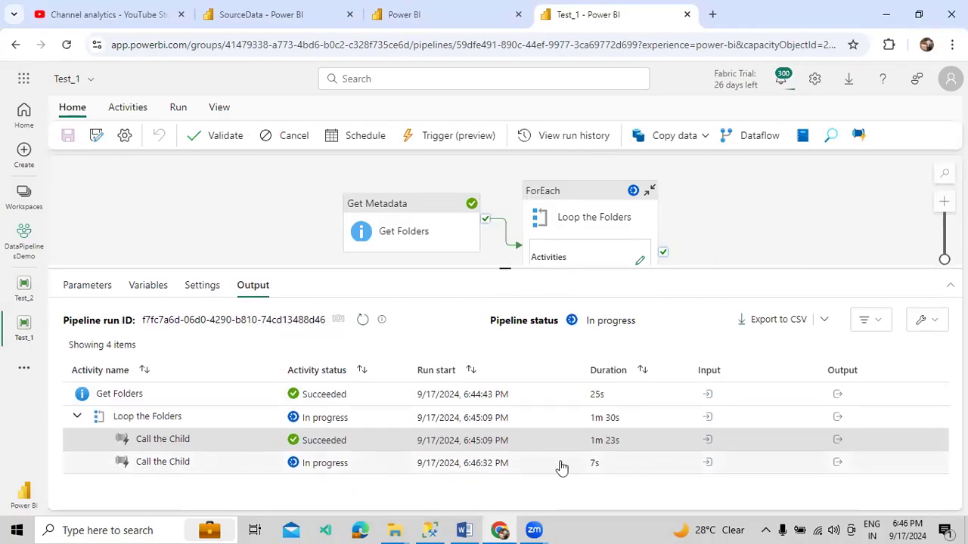
pyautogui.click(837, 461)
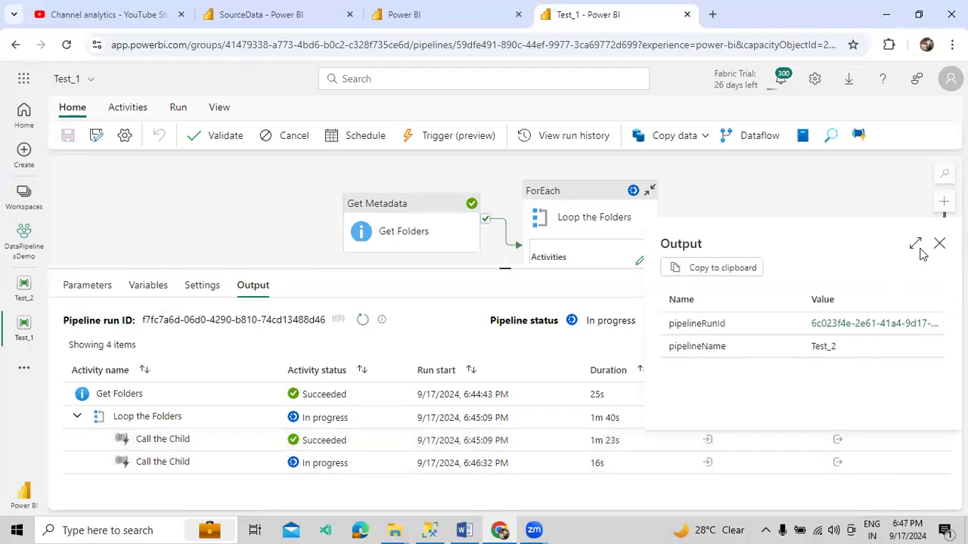
pyautogui.click(939, 245)
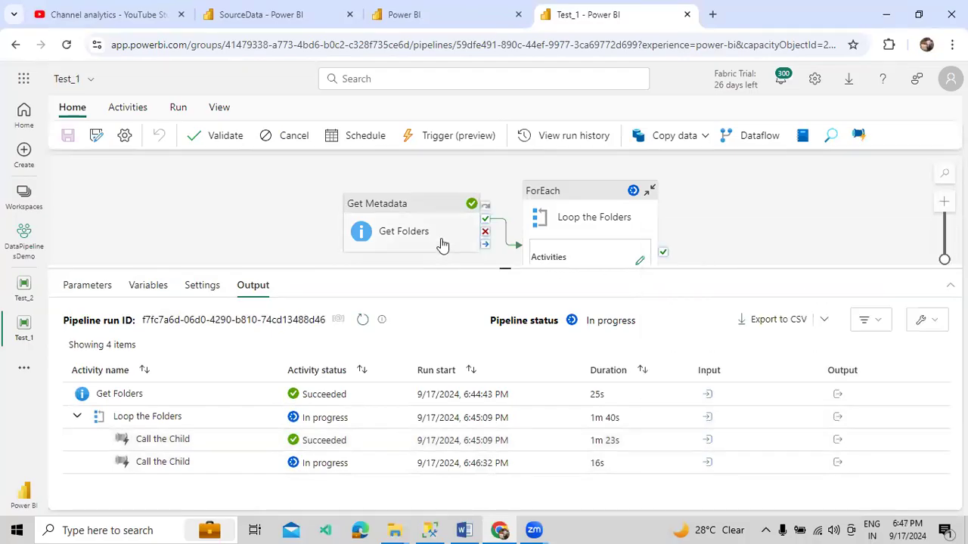
pyautogui.click(259, 230)
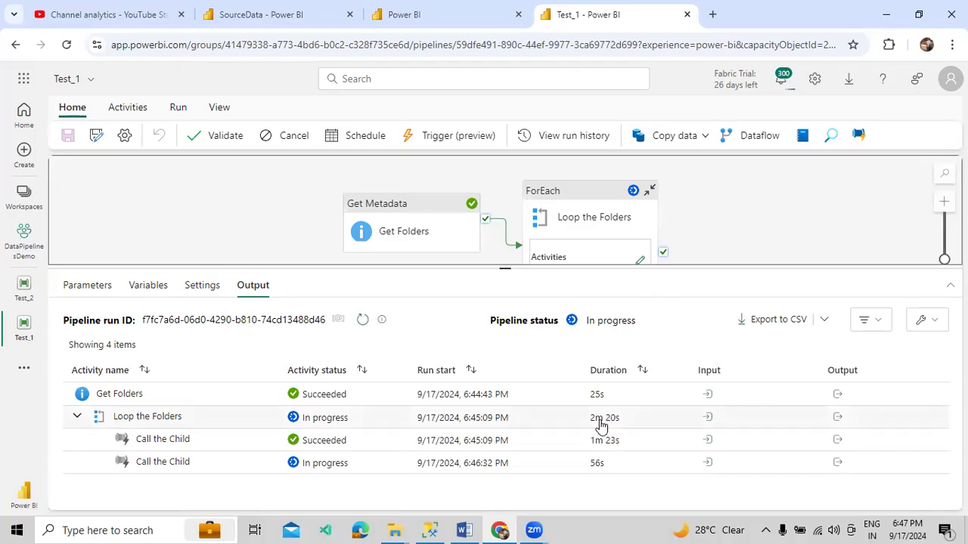
# Refresh the Test_1 run output and open the Test_2 child run from the second Call the Child activity's output.
pyautogui.click(362, 319)
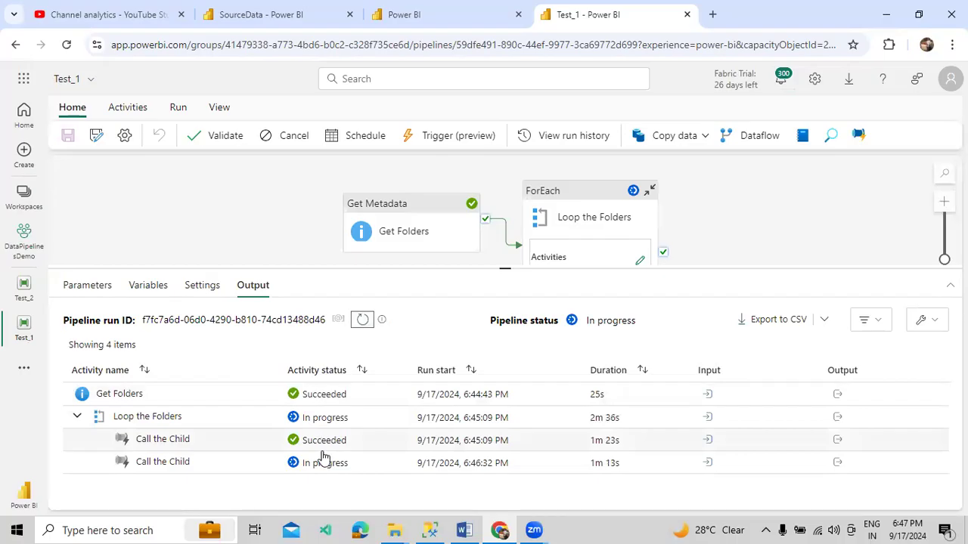
pyautogui.click(835, 468)
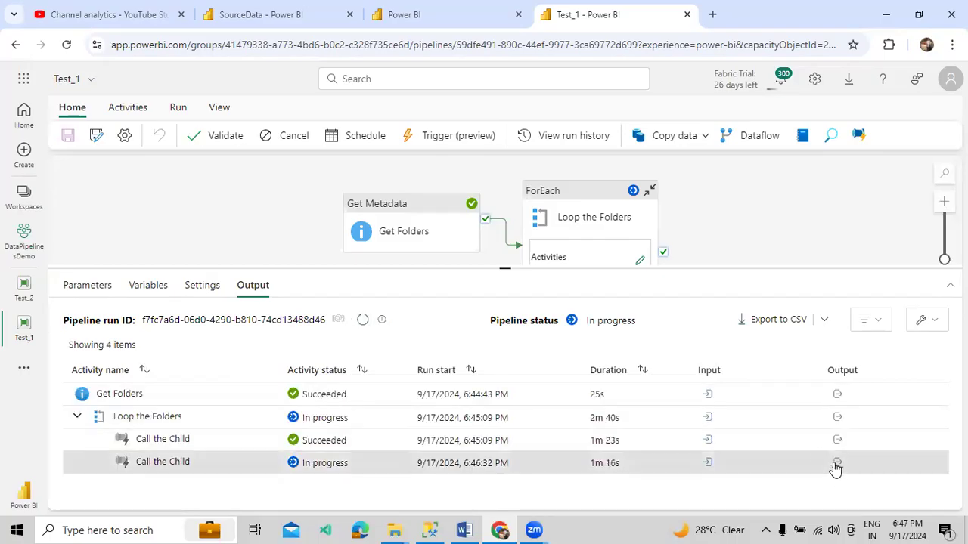
pyautogui.click(837, 463)
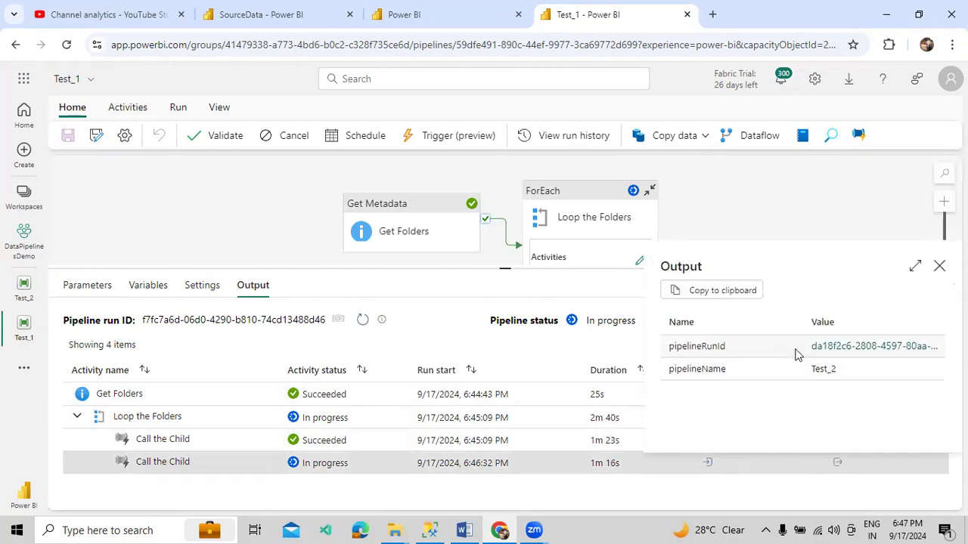
pyautogui.click(838, 352)
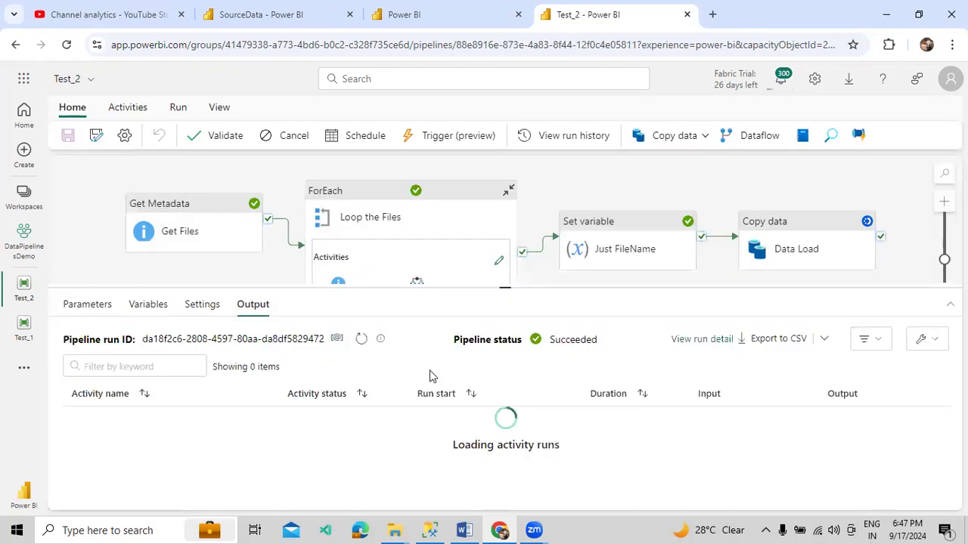
# Return to Test_1, open the third Call the Child activity's Test_2 run and review its activity runs.
pyautogui.click(14, 330)
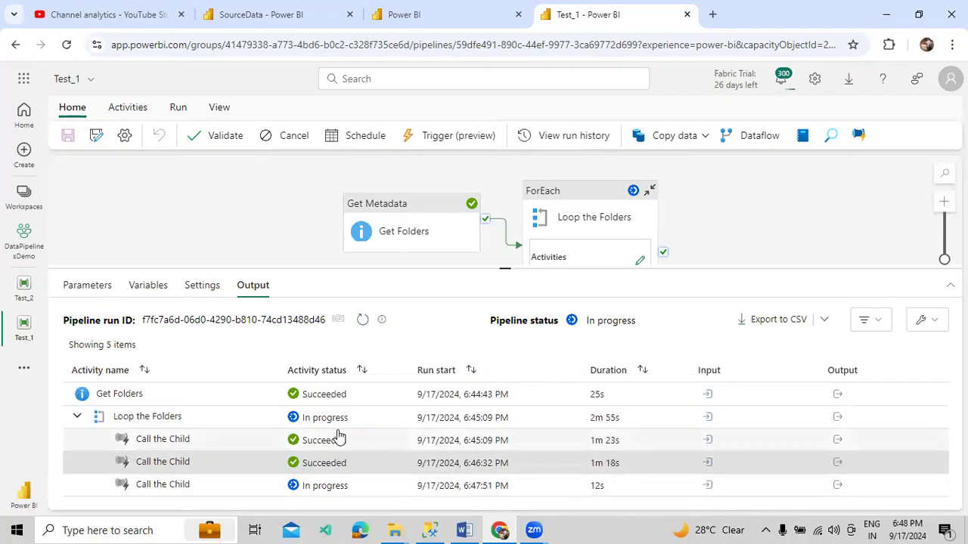
pyautogui.click(836, 487)
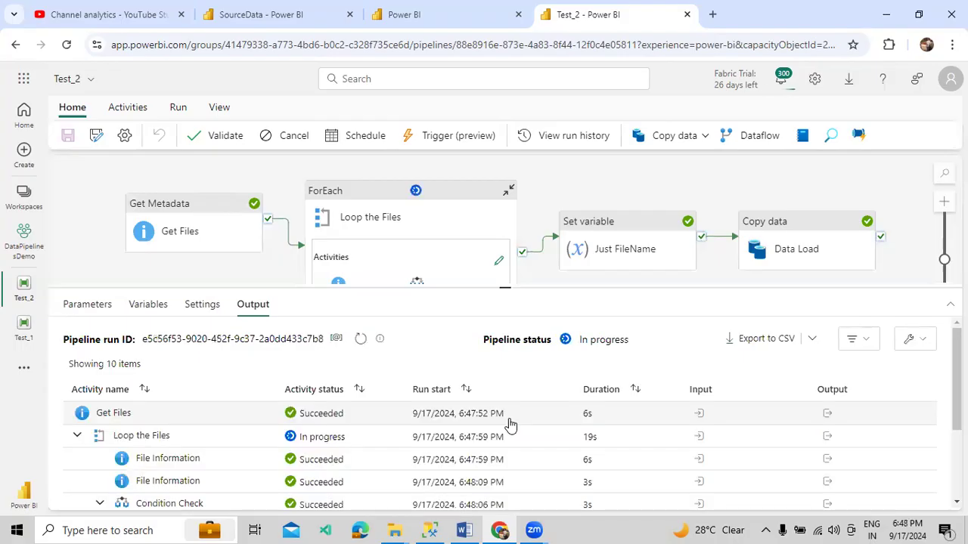
pyautogui.scroll(-3, 518, 431)
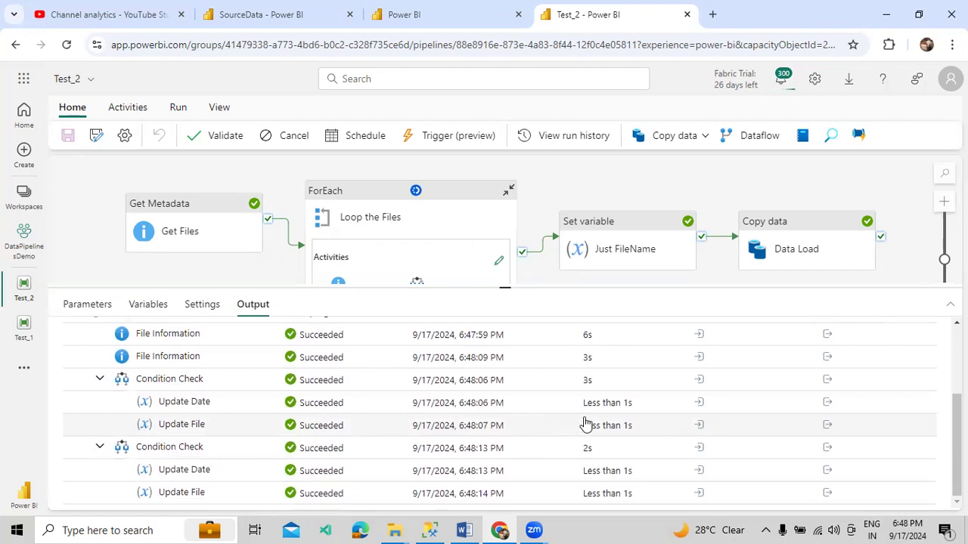
pyautogui.scroll(5, 584, 423)
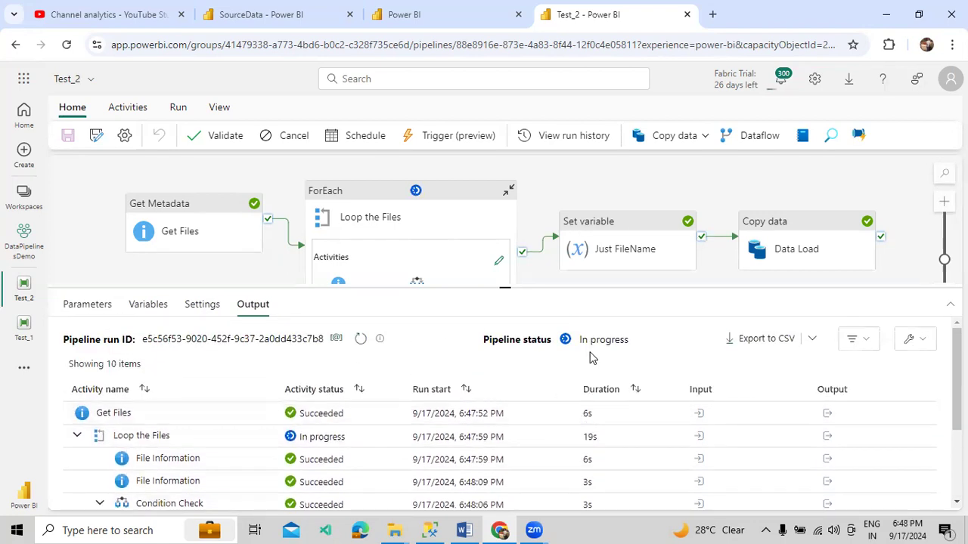
# Switch to SQL Server Management Studio, rerun the SELECT query on MultiTableData and examine the rows loaded by the child runs.
pyautogui.click(429, 530)
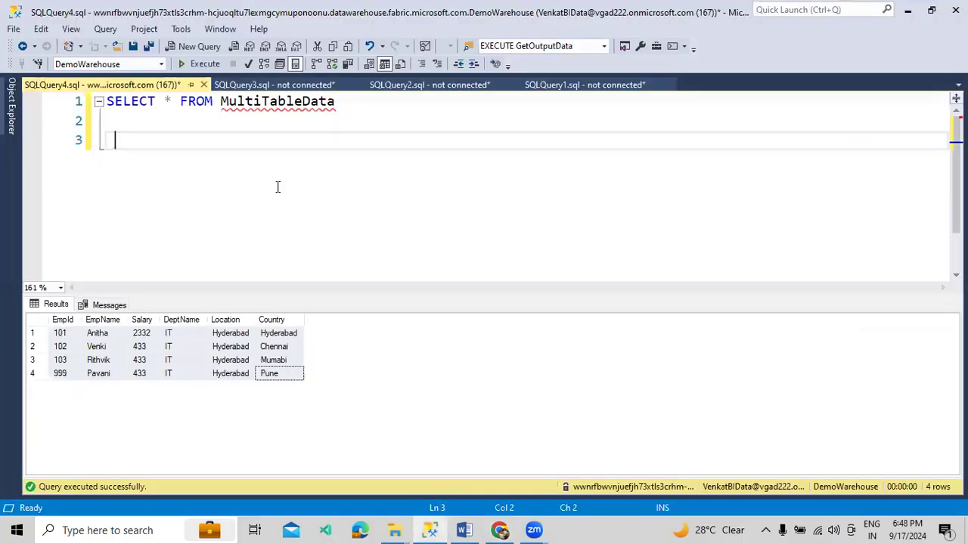
pyautogui.click(215, 69)
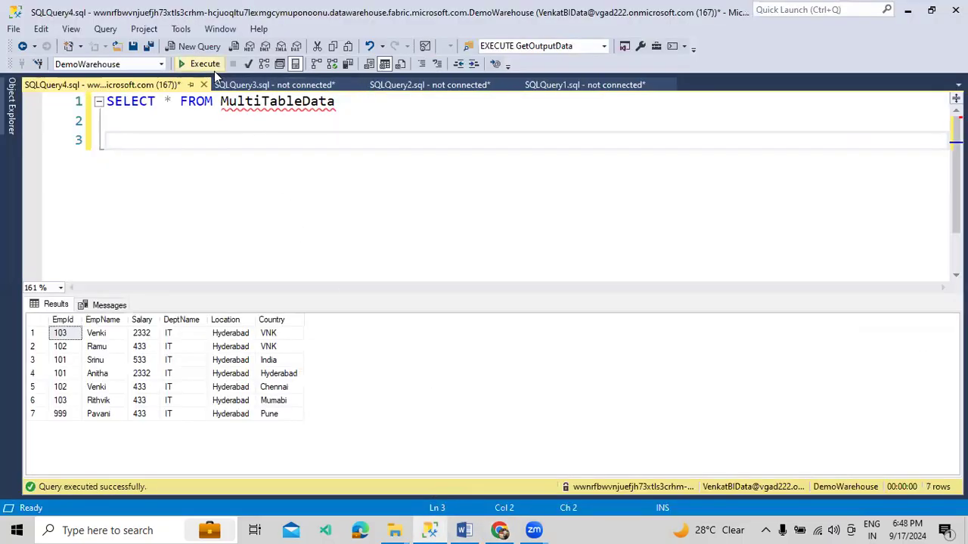
pyautogui.moveTo(75, 414); pyautogui.dragTo(308, 393)
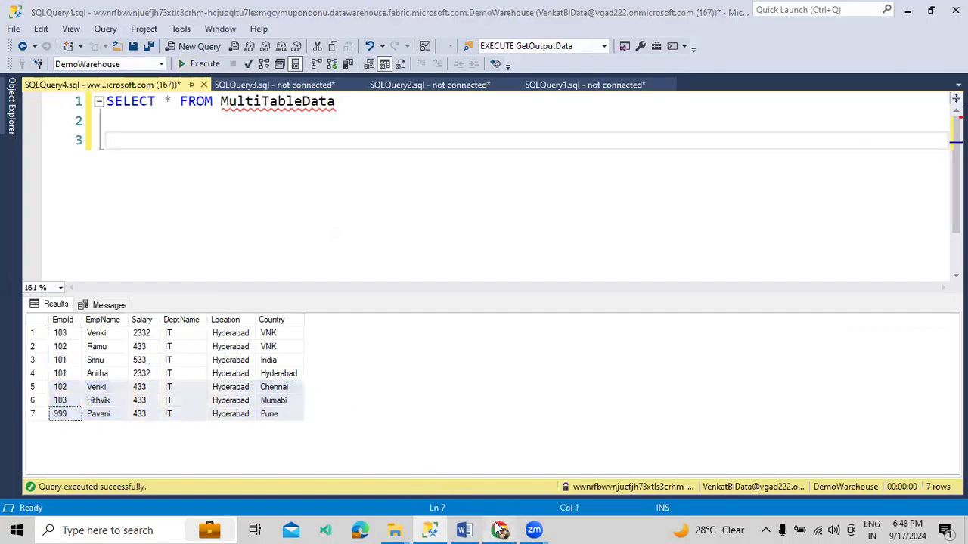
# Return to the Test_2 run in Chrome, refresh its output and check the status of the Data Load activity.
pyautogui.click(499, 530)
pyautogui.scroll(-3, 588, 404)
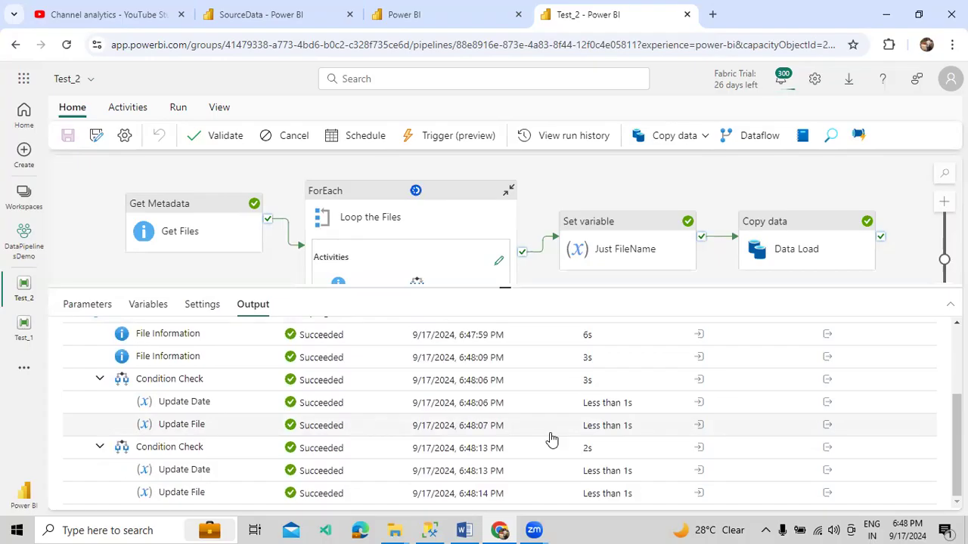
pyautogui.scroll(5, 491, 401)
pyautogui.click(360, 340)
pyautogui.scroll(-1, 571, 415)
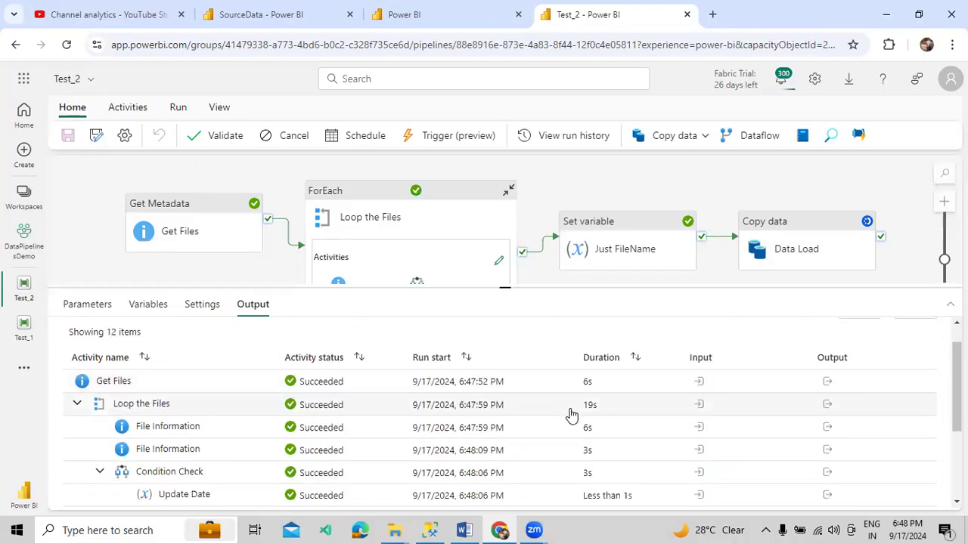
pyautogui.scroll(-3, 571, 415)
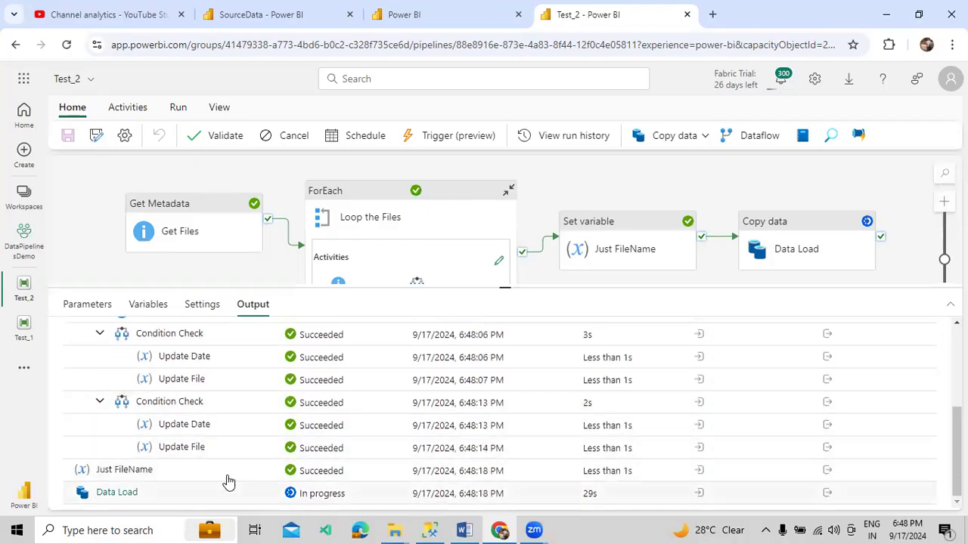
# Check the Test_1 run and rerun the MultiTableData SELECT query in SQL Server Management Studio to examine the loaded rows, returning to Chrome.
pyautogui.click(23, 336)
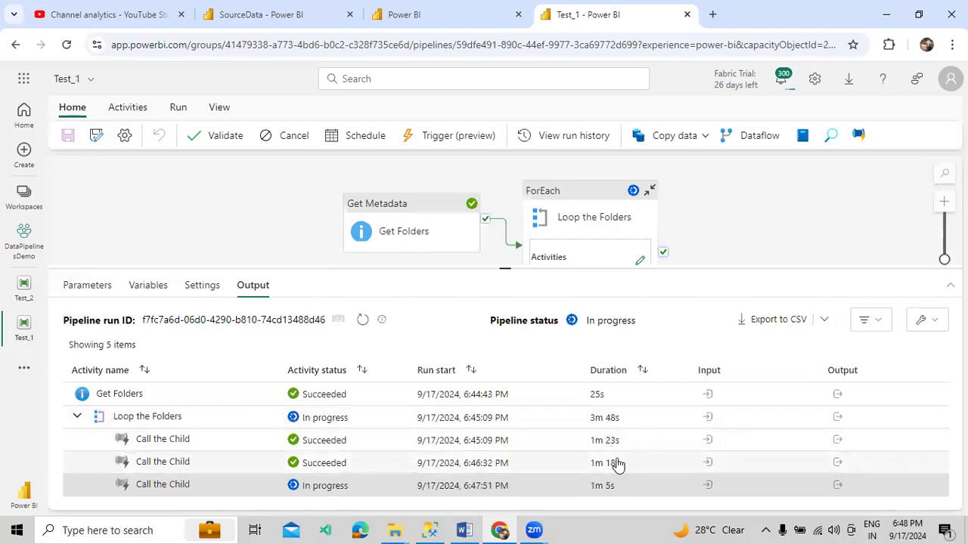
pyautogui.click(435, 528)
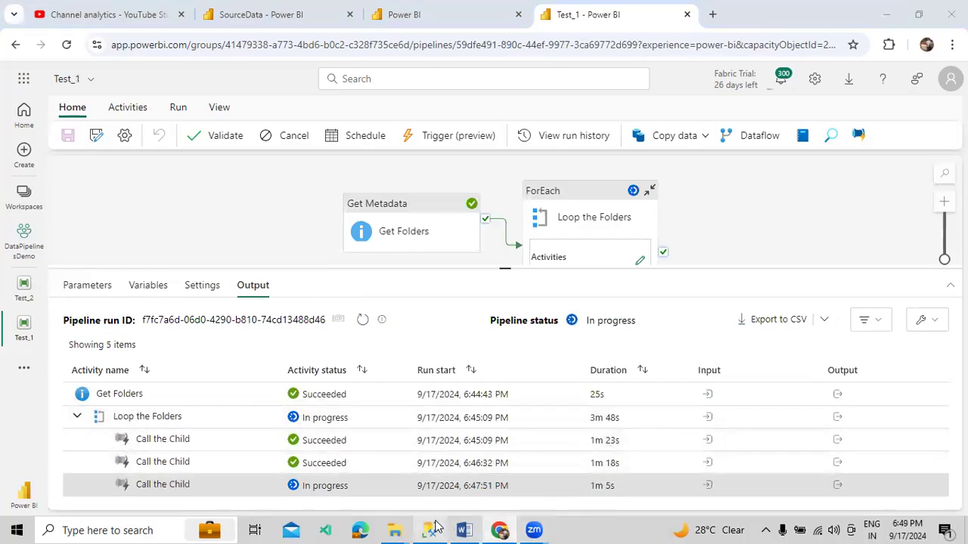
pyautogui.click(197, 65)
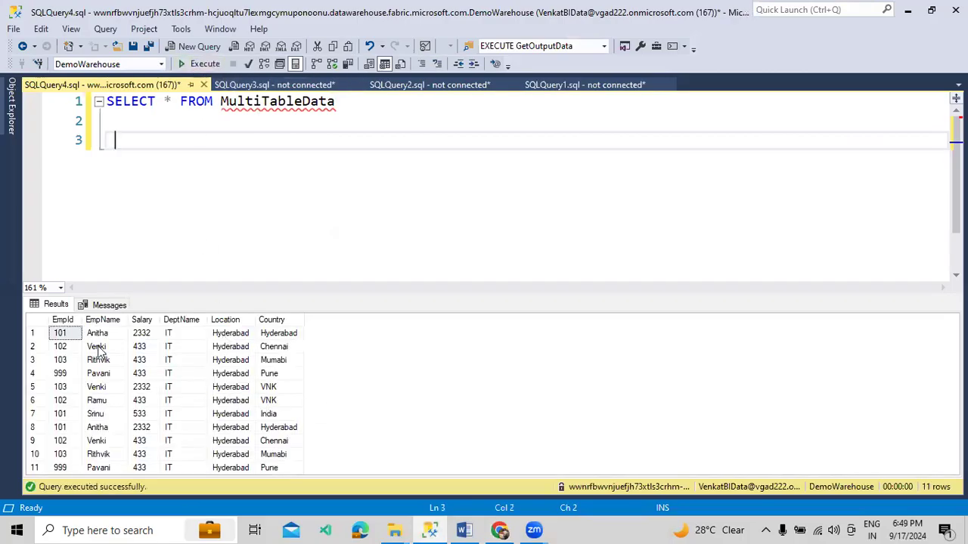
pyautogui.moveTo(96, 346); pyautogui.dragTo(282, 442)
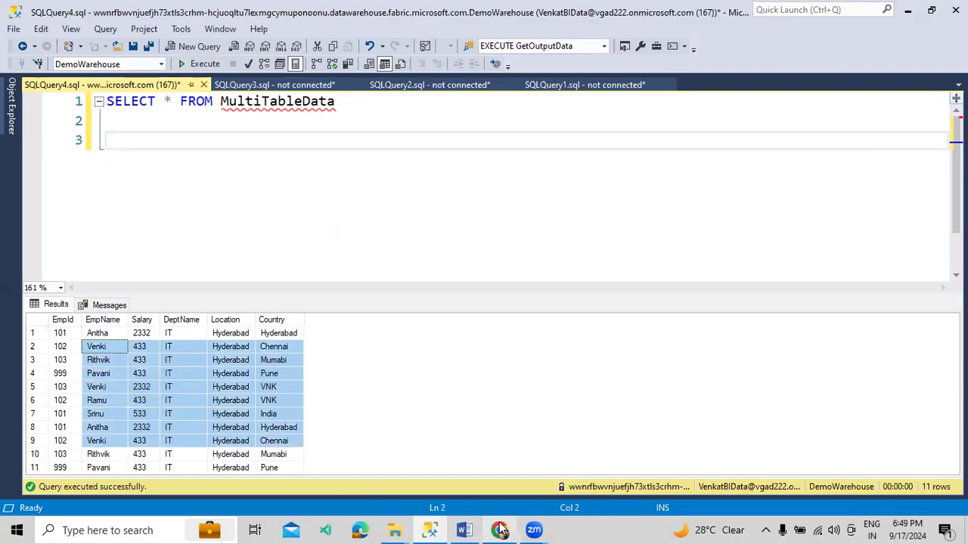
pyautogui.click(500, 530)
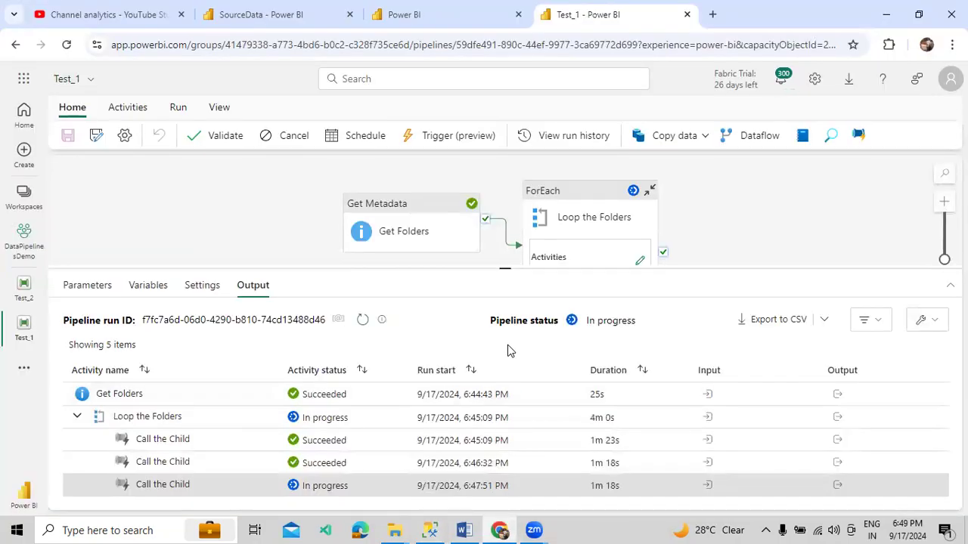